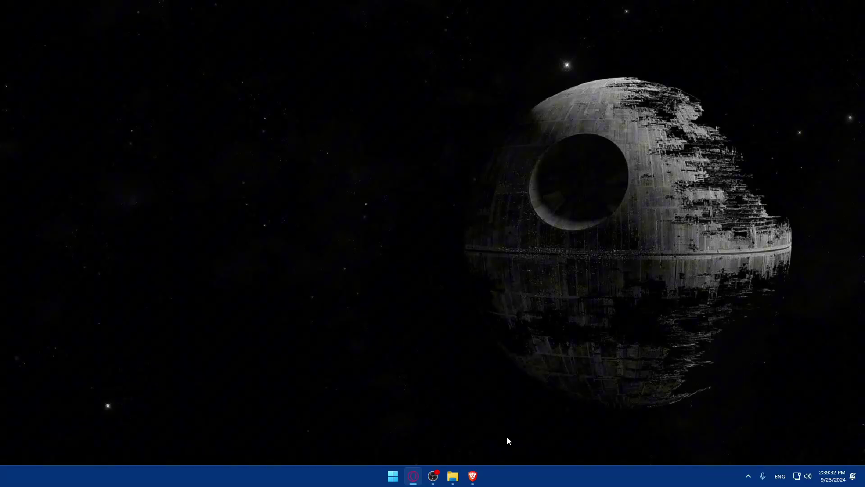
Step: Load zapier.com in the Brave browser
{"action": "left_click", "coordinate": [472, 476]}
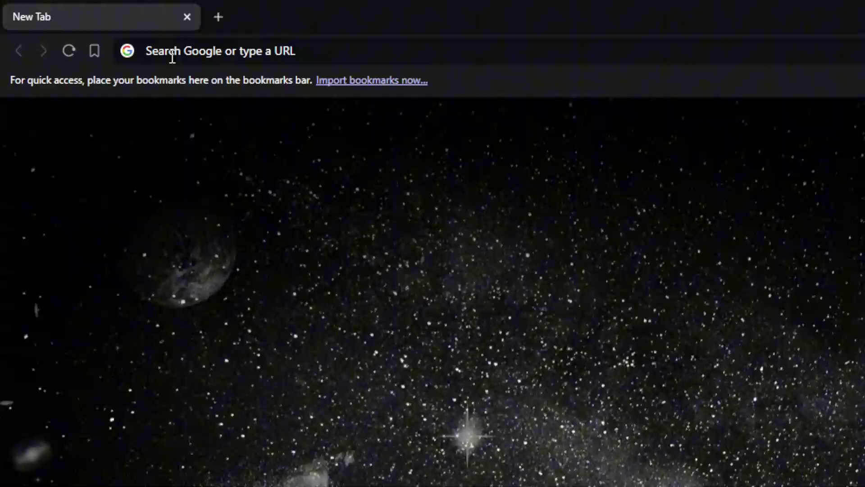
{"action": "left_click", "coordinate": [90, 27]}
{"action": "type", "text": "zapier.com"}
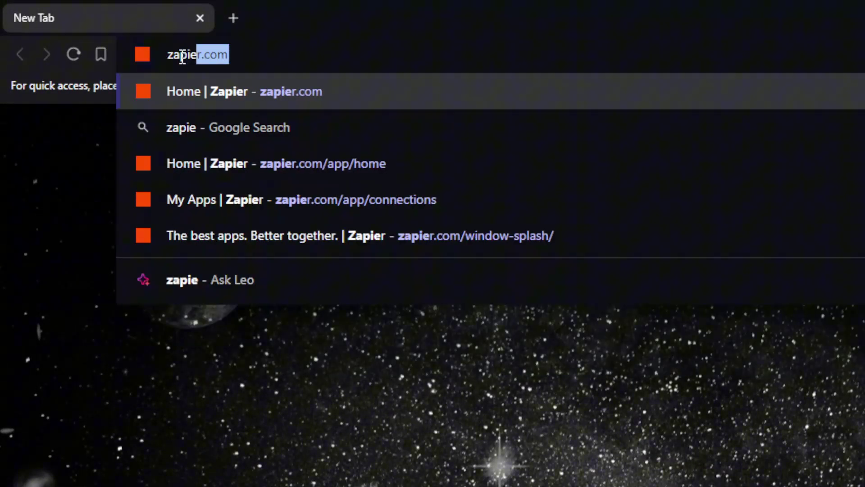
{"action": "key", "text": "Return"}
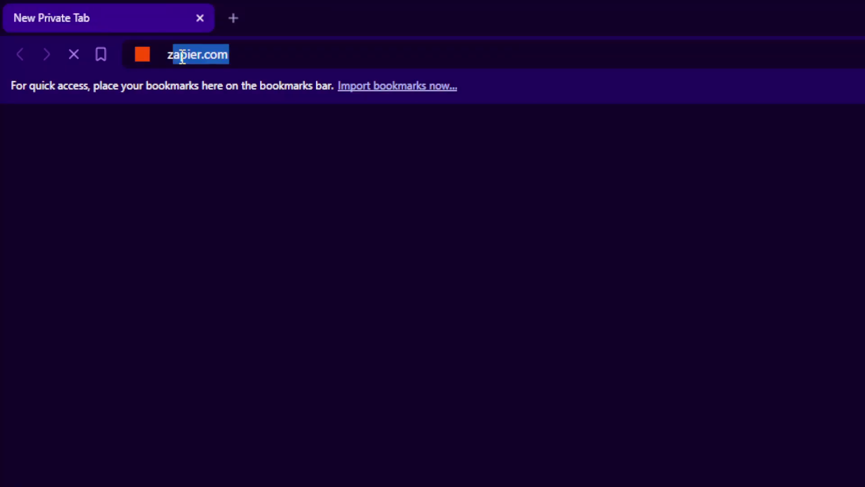
{"action": "type", "text": "pi"}
{"action": "key", "text": "Return"}
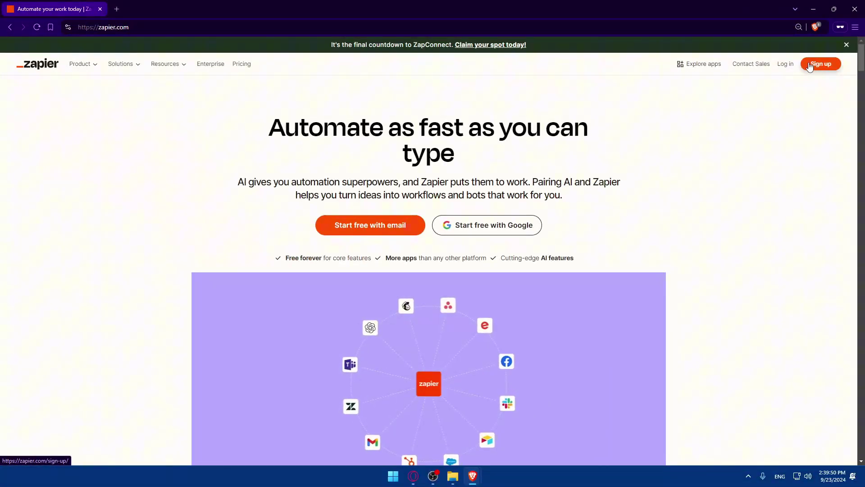
{"action": "scroll", "coordinate": [640, 192], "scroll_direction": "down", "scroll_amount": 6}
{"action": "scroll", "coordinate": [603, 220], "scroll_direction": "up", "scroll_amount": 6}
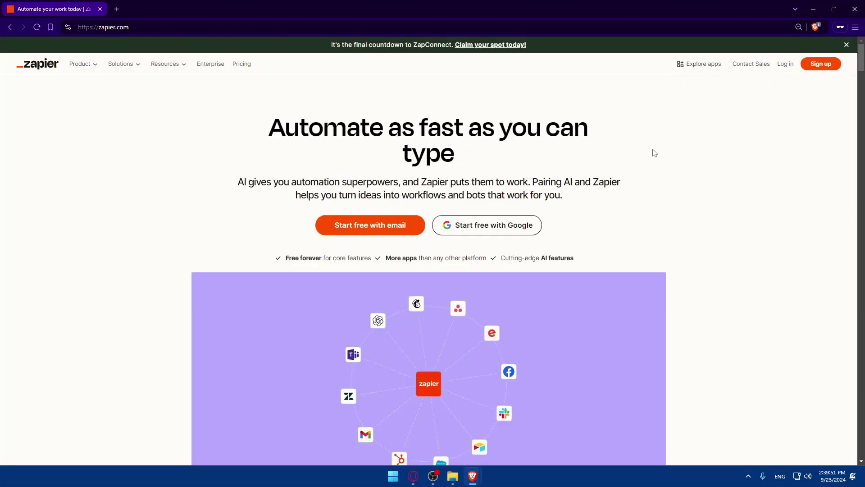
Step: Go to Zapier's log-in page and look over the sign-up page's 14-day trial offer
{"action": "left_click", "coordinate": [787, 65]}
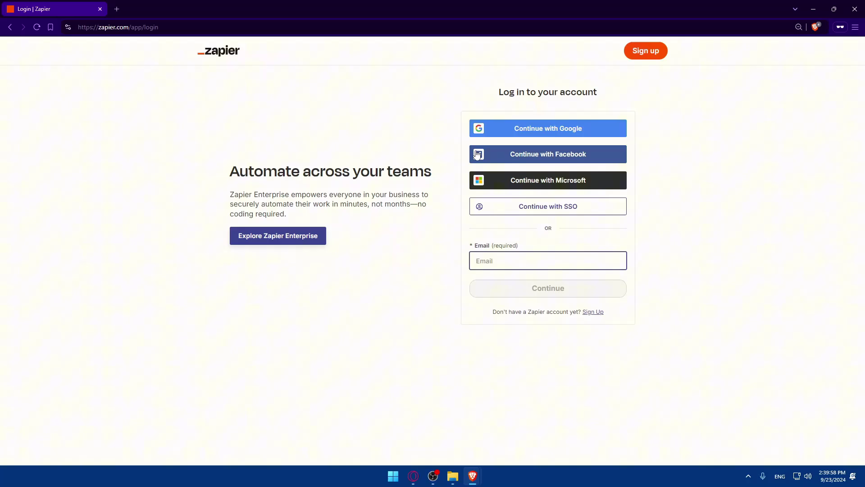
{"action": "left_click", "coordinate": [642, 56]}
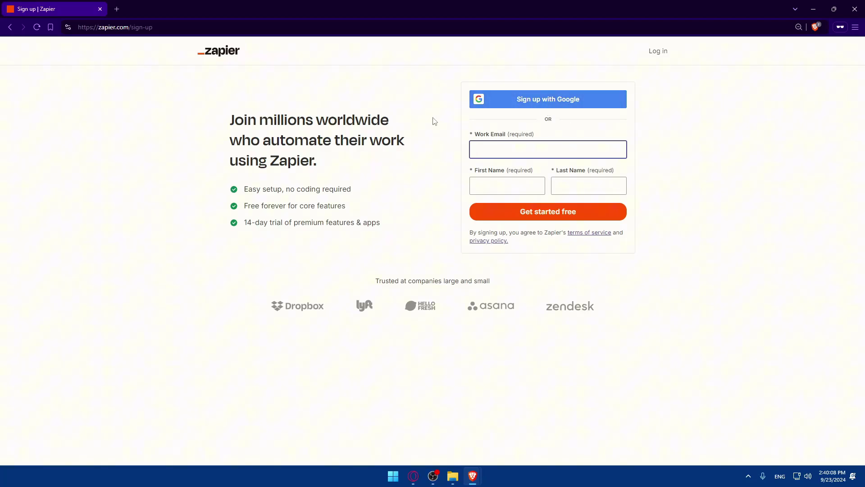
{"action": "left_click_drag", "start_coordinate": [246, 224], "coordinate": [326, 223]}
{"action": "left_click", "coordinate": [235, 225]}
{"action": "left_click", "coordinate": [326, 223]}
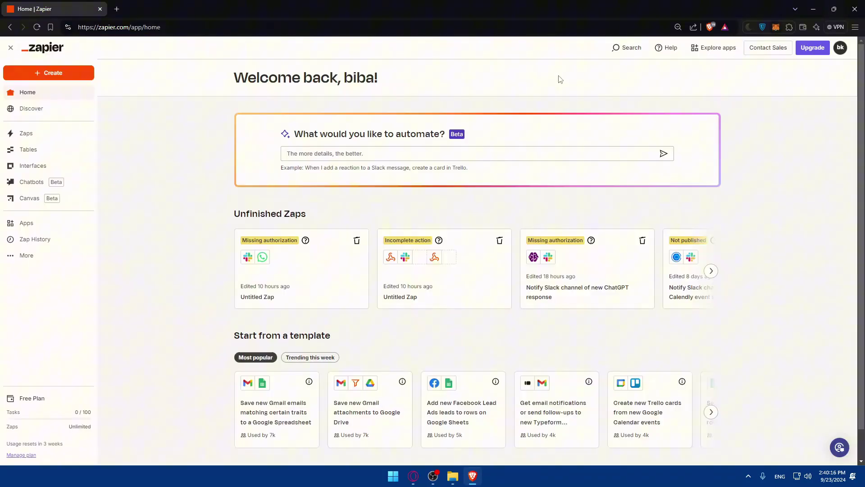
Step: Load woocommerce.com in a new browser tab
{"action": "left_click", "coordinate": [118, 9]}
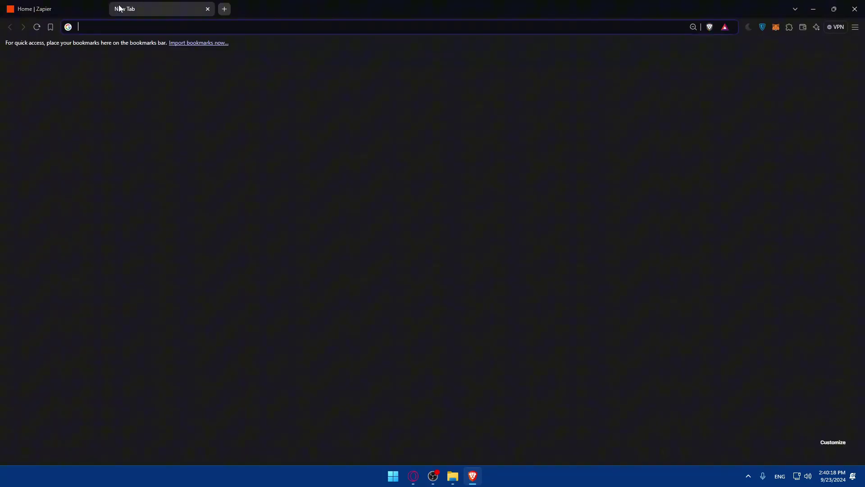
{"action": "type", "text": "woo"}
{"action": "type", "text": "com"}
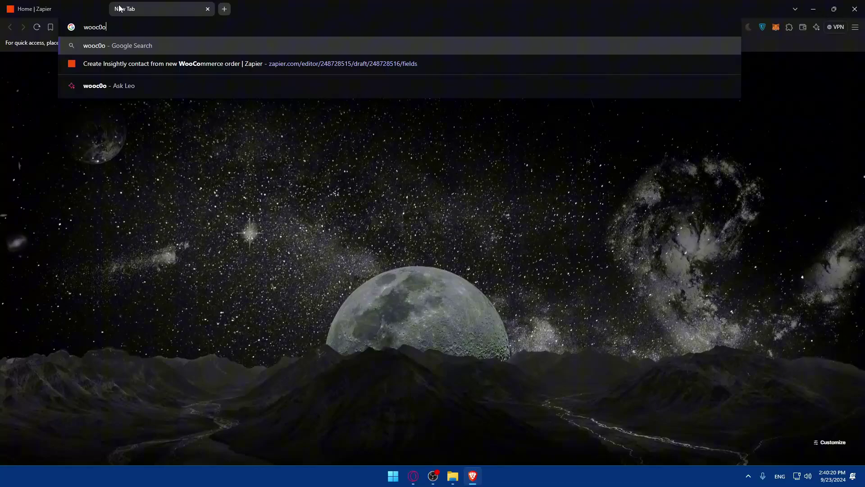
{"action": "key", "text": "BackSpace"}
{"action": "key", "text": "BackSpace"}
{"action": "type", "text": "ommerce.c"}
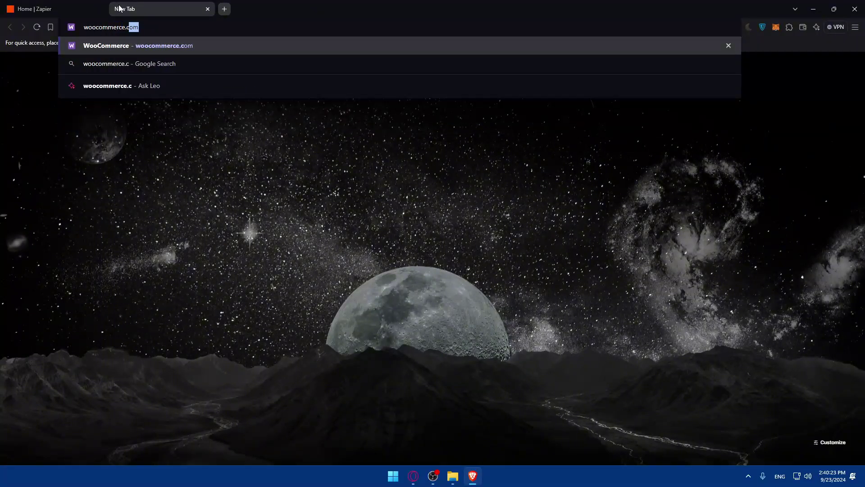
{"action": "key", "text": "Return"}
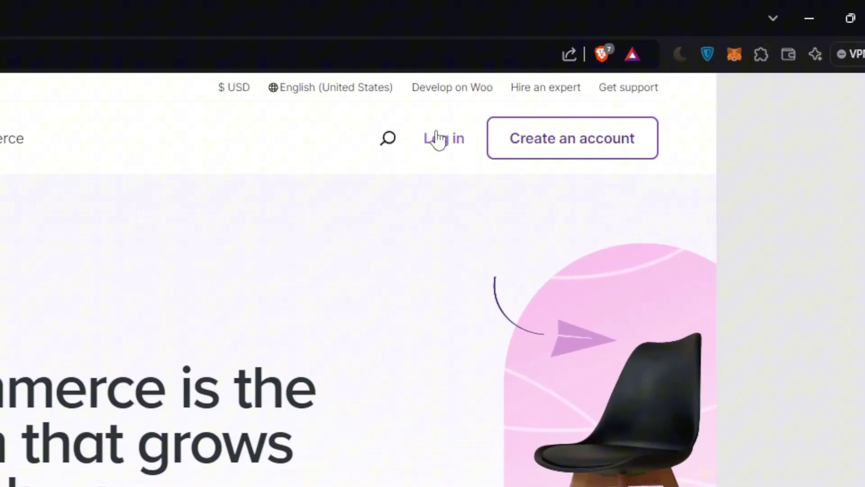
Step: Log in to WooCommerce by continuing with the existing account
{"action": "left_click", "coordinate": [446, 139]}
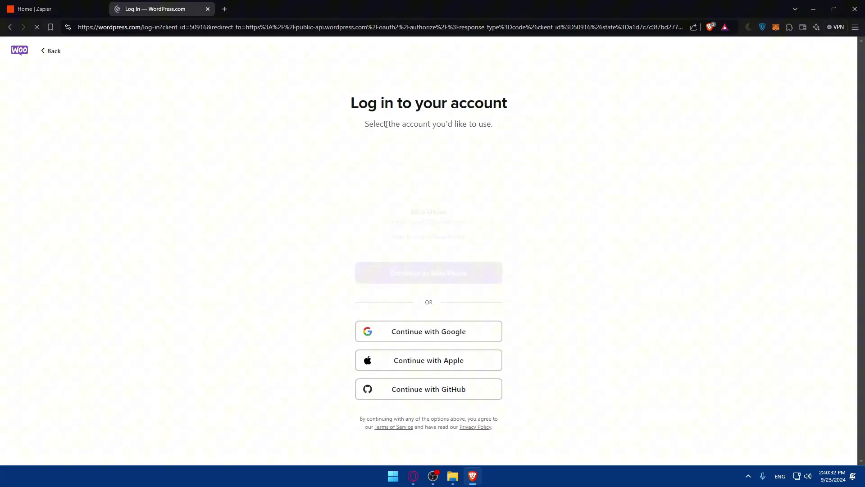
{"action": "left_click", "coordinate": [430, 279]}
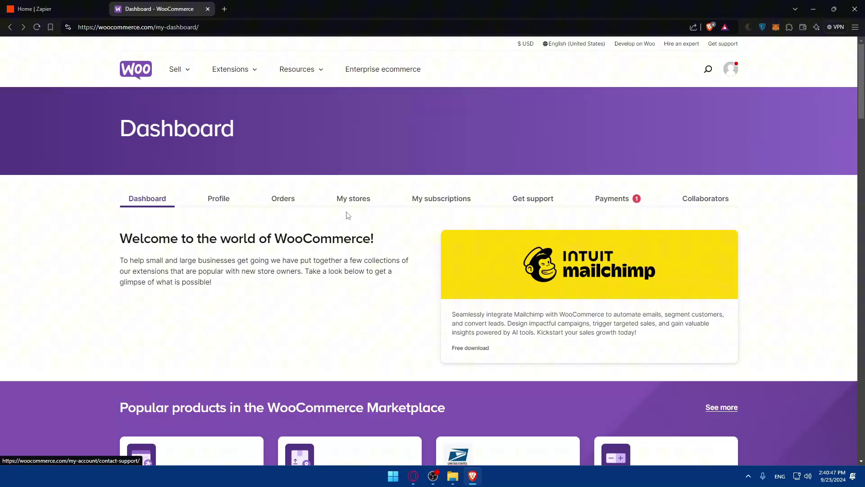
{"action": "scroll", "coordinate": [383, 245], "scroll_direction": "down", "scroll_amount": 7}
{"action": "scroll", "coordinate": [383, 245], "scroll_direction": "up", "scroll_amount": 7}
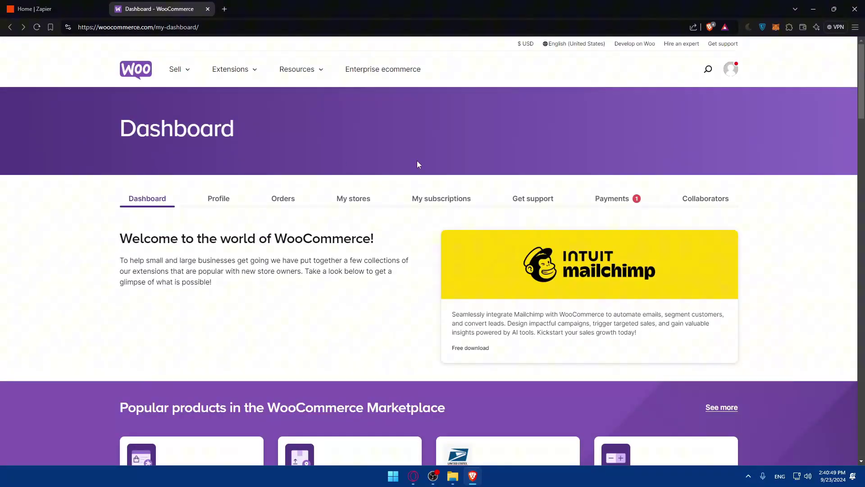
Step: Search Zapier's Apps page for 'wooco' and start connecting a new WooCommerce account
{"action": "left_click", "coordinate": [54, 8]}
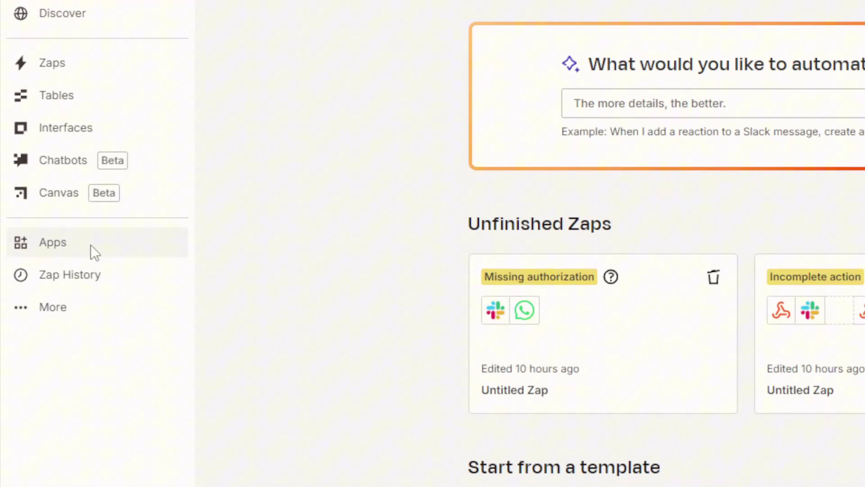
{"action": "left_click", "coordinate": [90, 245]}
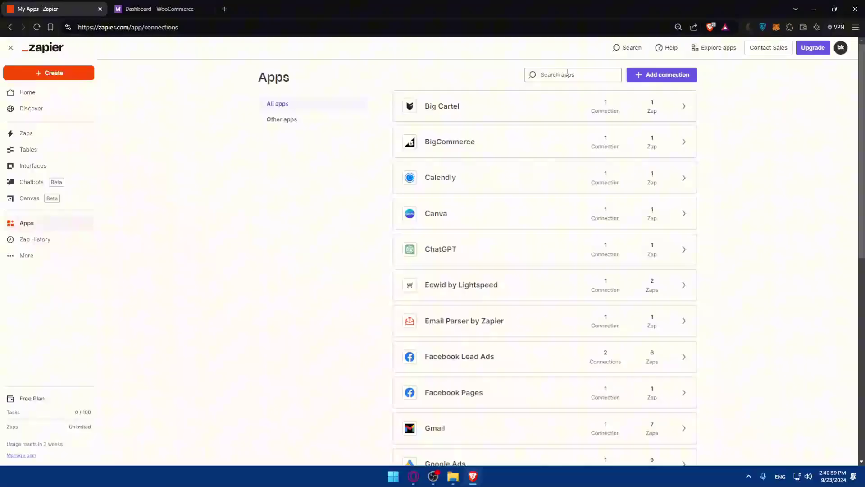
{"action": "left_click", "coordinate": [567, 73]}
{"action": "type", "text": "woo"}
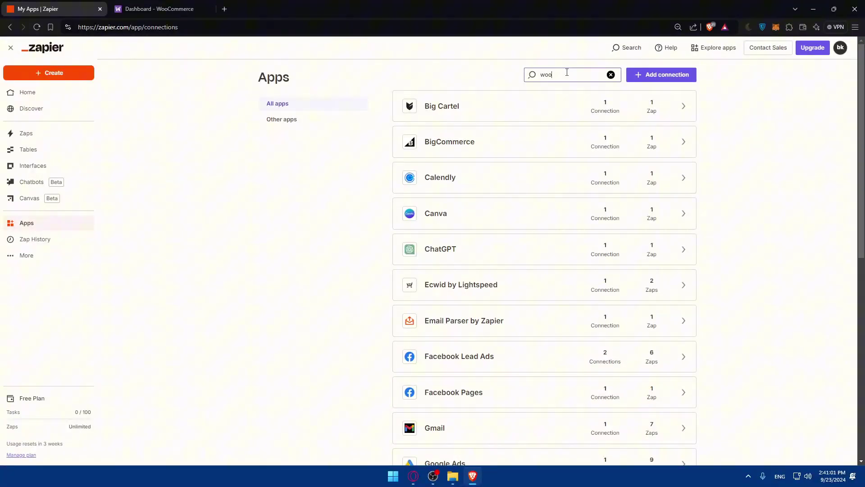
{"action": "type", "text": "commerce"}
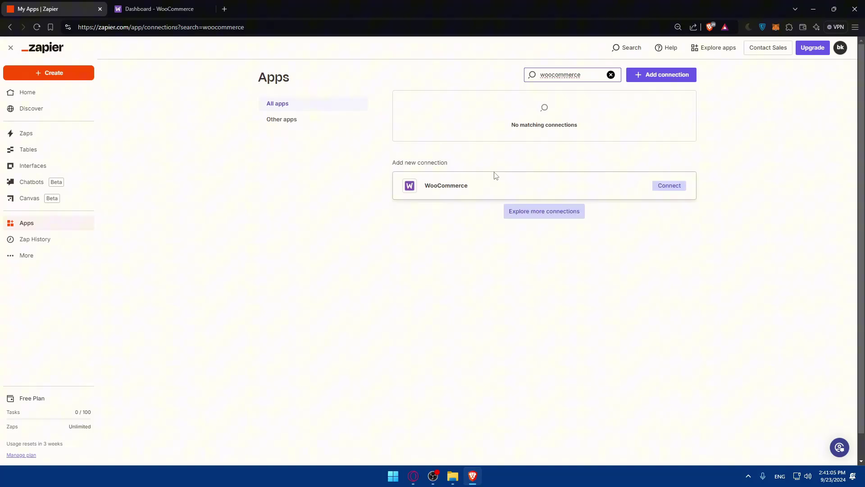
{"action": "left_click_drag", "start_coordinate": [430, 184], "coordinate": [672, 189]}
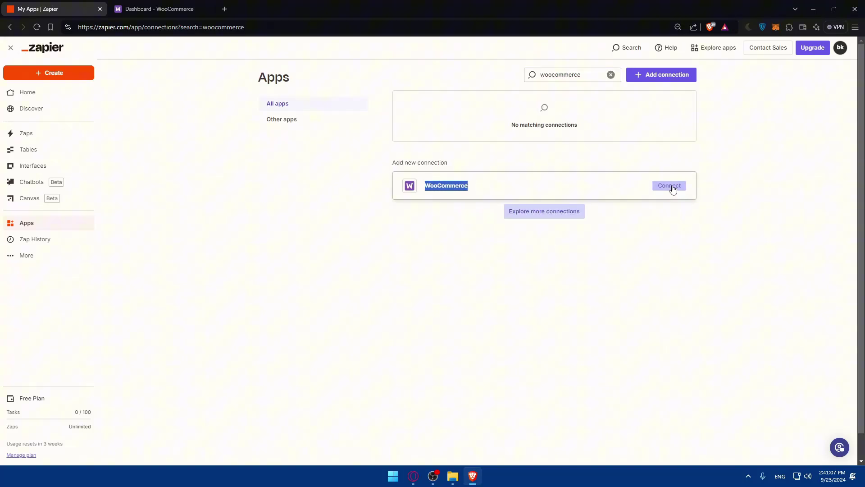
{"action": "left_click", "coordinate": [672, 186]}
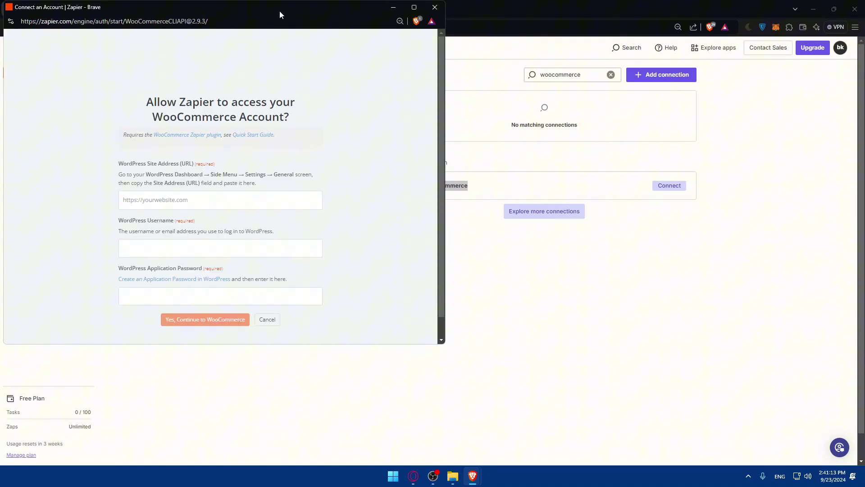
Step: Read the connection form's heading and plugin requirement note, then follow the Quick Start Guide link
{"action": "left_click_drag", "start_coordinate": [156, 100], "coordinate": [334, 102]}
{"action": "left_click_drag", "start_coordinate": [149, 117], "coordinate": [322, 123]}
{"action": "left_click_drag", "start_coordinate": [123, 134], "coordinate": [130, 134]}
{"action": "left_click", "coordinate": [227, 145]}
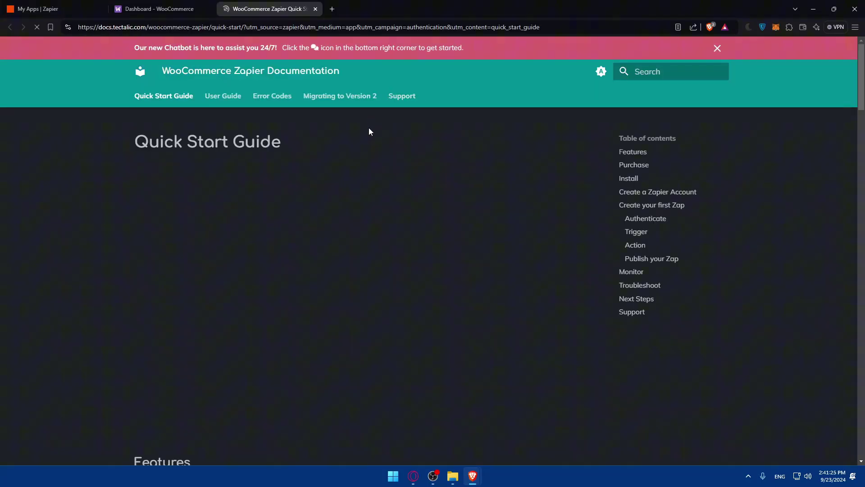
Step: Scroll through the Quick Start Guide, play its embedded video, then close the guide
{"action": "scroll", "coordinate": [369, 130], "scroll_direction": "down", "scroll_amount": 2}
{"action": "scroll", "coordinate": [381, 149], "scroll_direction": "down", "scroll_amount": 5}
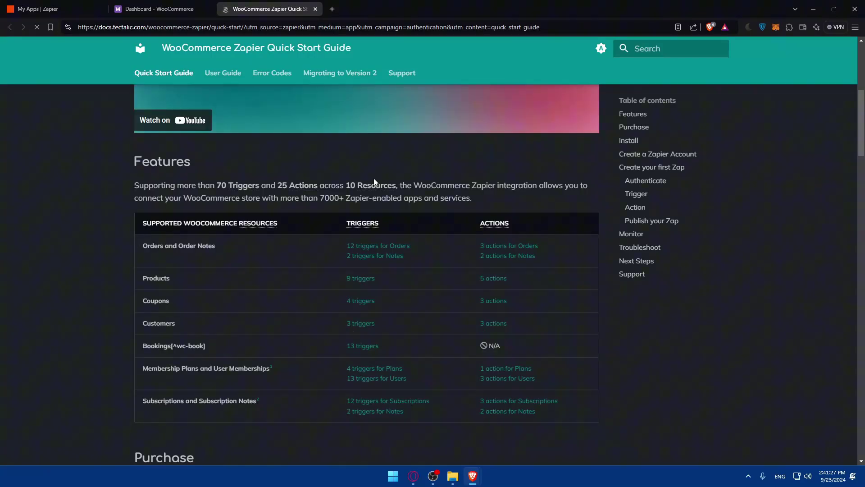
{"action": "scroll", "coordinate": [361, 216], "scroll_direction": "up", "scroll_amount": 8}
{"action": "left_click", "coordinate": [358, 299]}
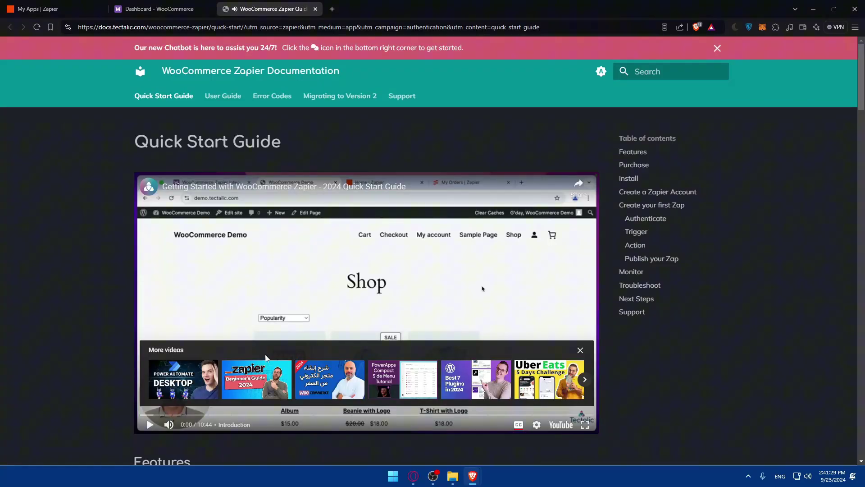
{"action": "scroll", "coordinate": [288, 230], "scroll_direction": "down", "scroll_amount": 10}
{"action": "scroll", "coordinate": [291, 223], "scroll_direction": "down", "scroll_amount": 20}
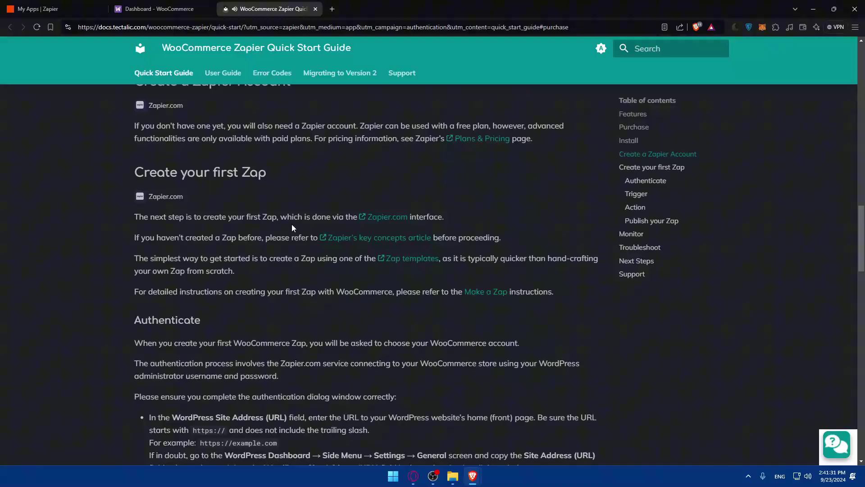
{"action": "left_click", "coordinate": [315, 9]}
Step: Close the WooCommerce Zapier product page and return to the Zapier Apps page
{"action": "left_click", "coordinate": [78, 4]}
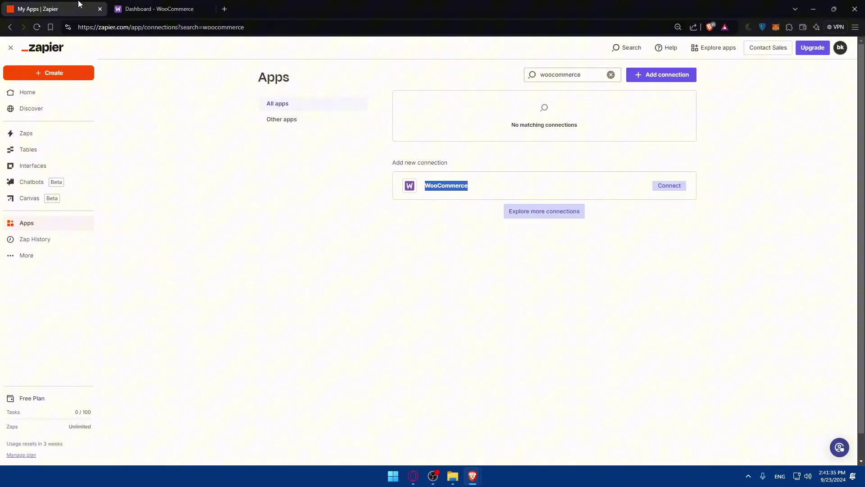
{"action": "mouse_move", "coordinate": [472, 476]}
{"action": "left_click", "coordinate": [521, 426]}
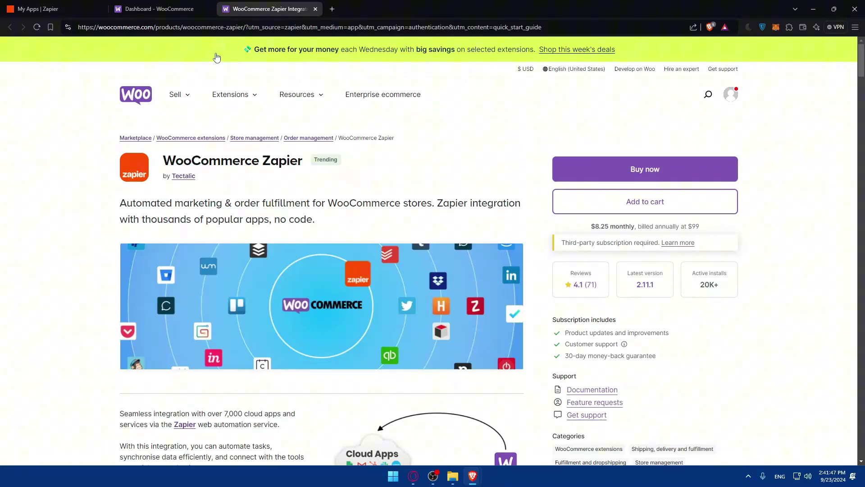
{"action": "left_click", "coordinate": [315, 9]}
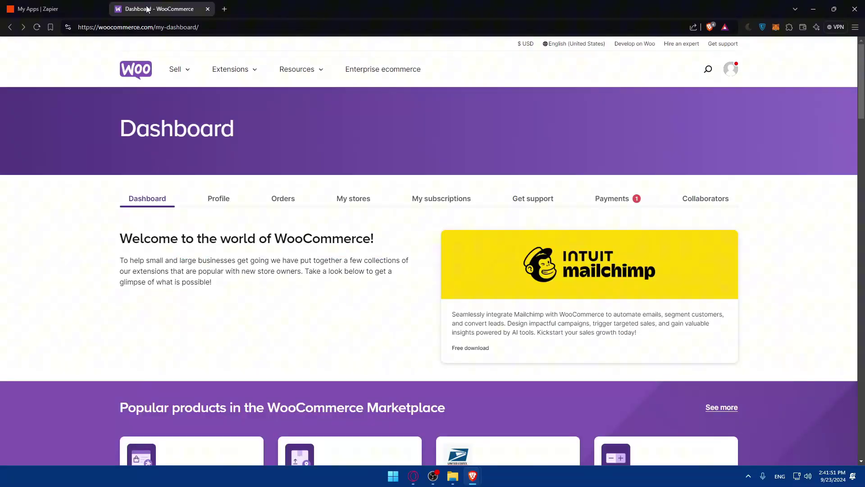
{"action": "left_click", "coordinate": [43, 5]}
Step: Read the form's plugin requirement and site address instructions, then bring the Apps page forward
{"action": "mouse_move", "coordinate": [483, 481]}
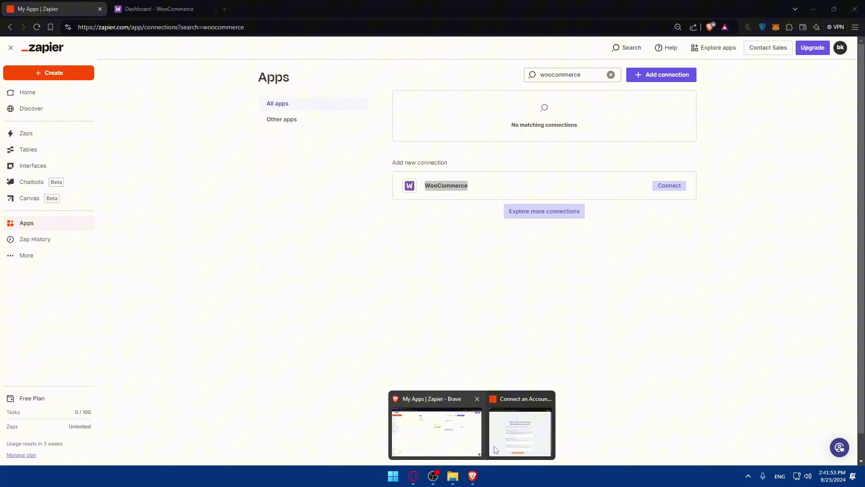
{"action": "left_click", "coordinate": [525, 423]}
{"action": "left_click_drag", "start_coordinate": [121, 134], "coordinate": [332, 141]}
{"action": "left_click", "coordinate": [324, 140]}
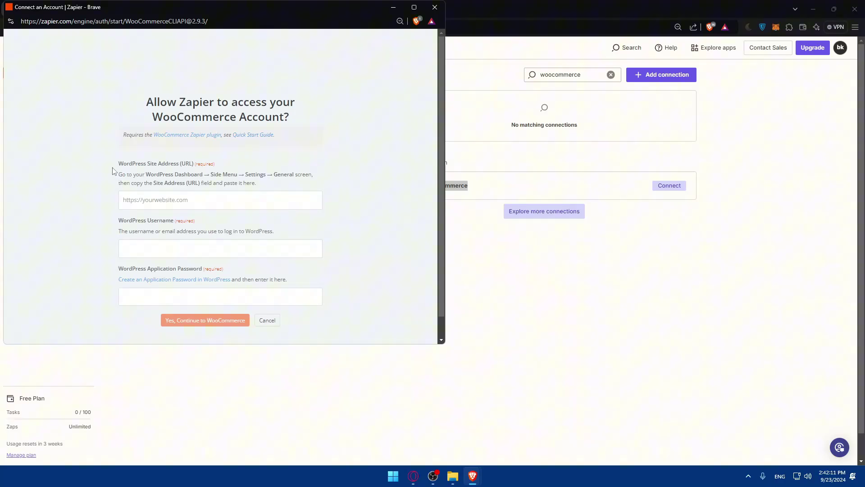
{"action": "left_click_drag", "start_coordinate": [112, 170], "coordinate": [230, 279]}
{"action": "left_click", "coordinate": [228, 275]}
{"action": "left_click", "coordinate": [235, 171]}
{"action": "left_click_drag", "start_coordinate": [115, 176], "coordinate": [269, 188]}
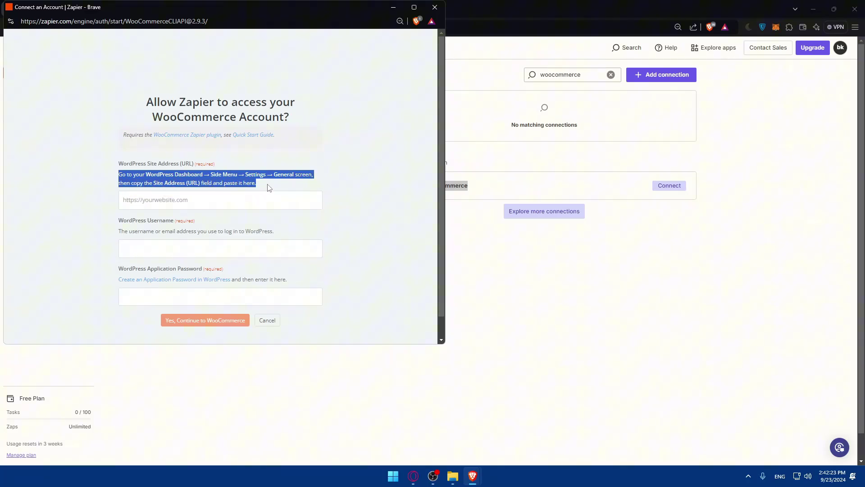
{"action": "left_click", "coordinate": [473, 63]}
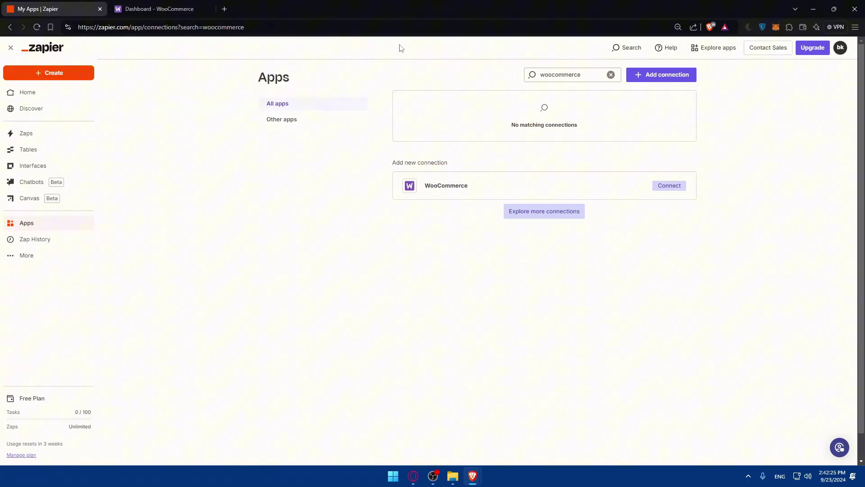
Step: Load wordpress.com in a new tab and move the Zapier connection form down-right
{"action": "left_click", "coordinate": [224, 9]}
{"action": "type", "text": "wor"}
{"action": "key", "text": "Return"}
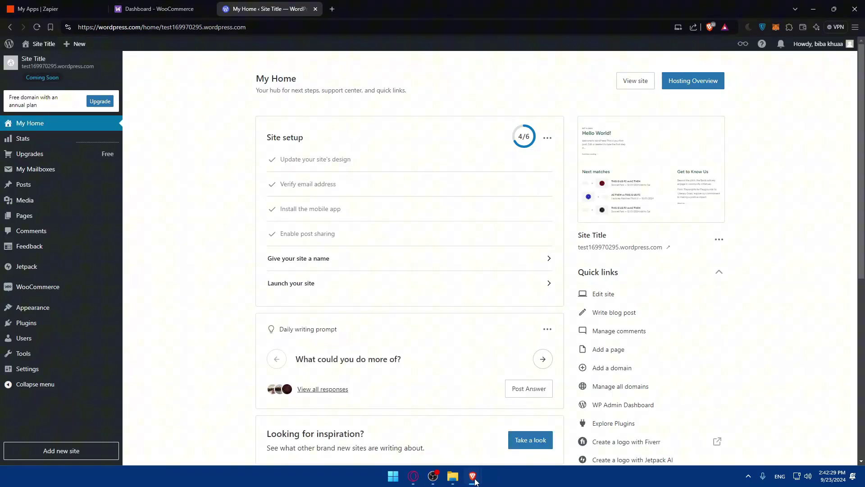
{"action": "key", "text": "alt+Tab"}
{"action": "left_click", "coordinate": [337, 135]}
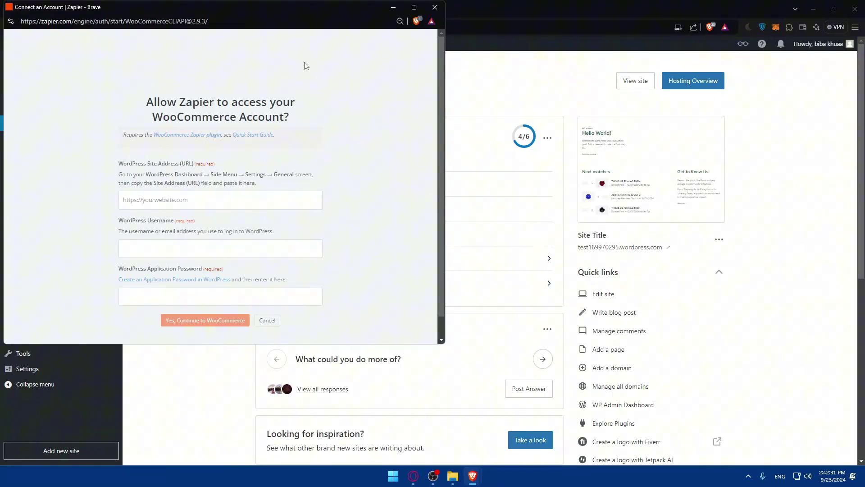
{"action": "left_click_drag", "start_coordinate": [296, 7], "coordinate": [598, 71]}
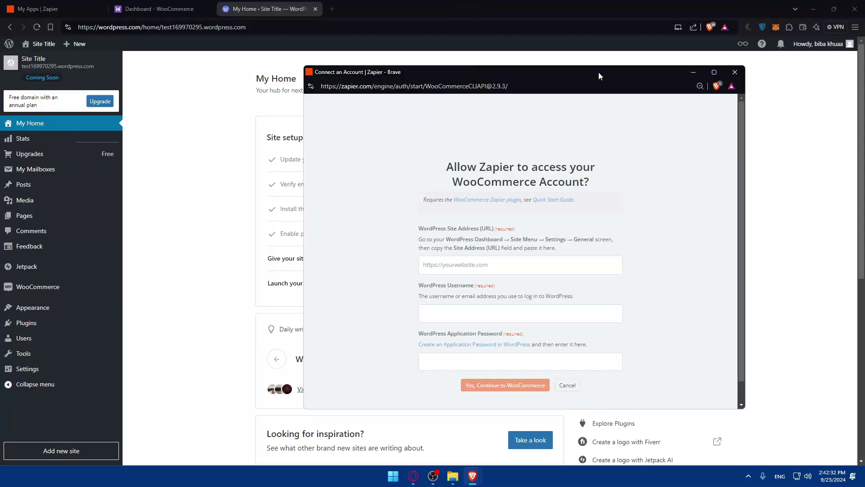
Step: Open the site's General Settings and select the full site address
{"action": "left_click", "coordinate": [50, 372]}
{"action": "left_click", "coordinate": [51, 372]}
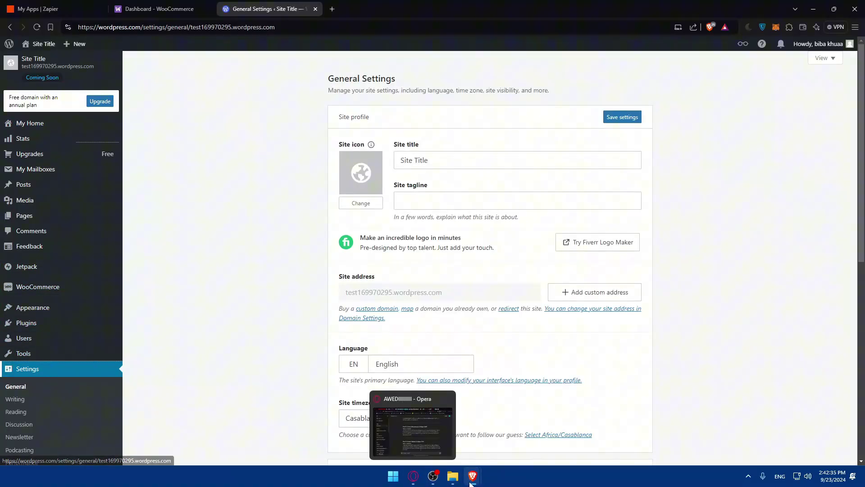
{"action": "mouse_move", "coordinate": [472, 476]}
{"action": "left_click", "coordinate": [511, 433]}
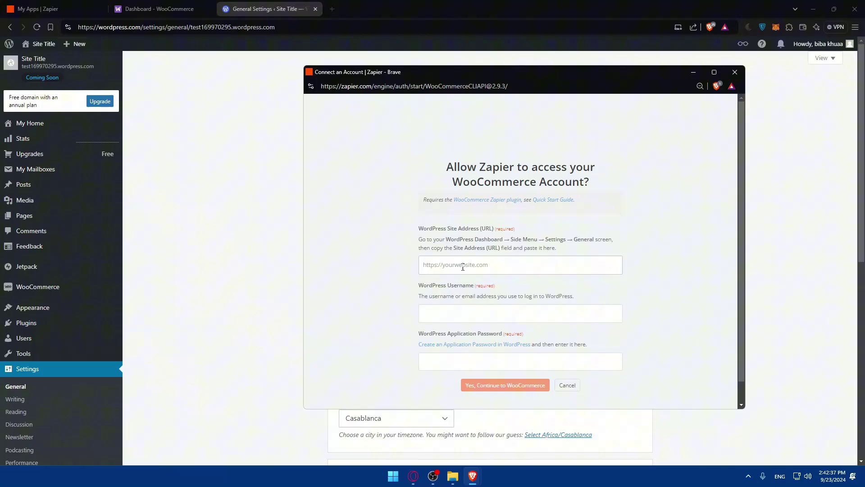
{"action": "left_click", "coordinate": [16, 387]}
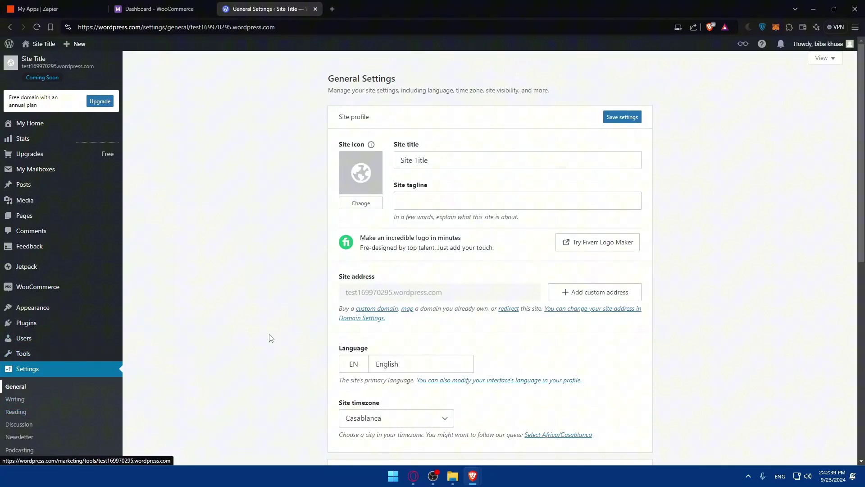
{"action": "mouse_move", "coordinate": [472, 475]}
{"action": "left_click", "coordinate": [511, 434]}
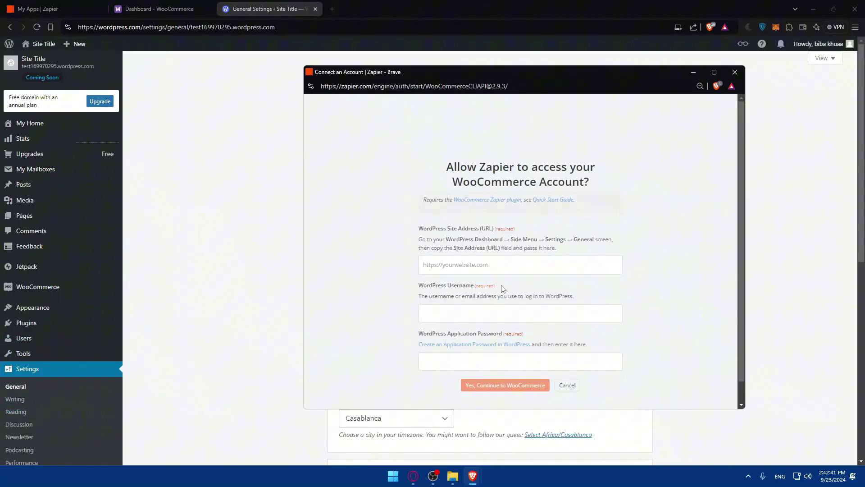
{"action": "left_click", "coordinate": [207, 230]}
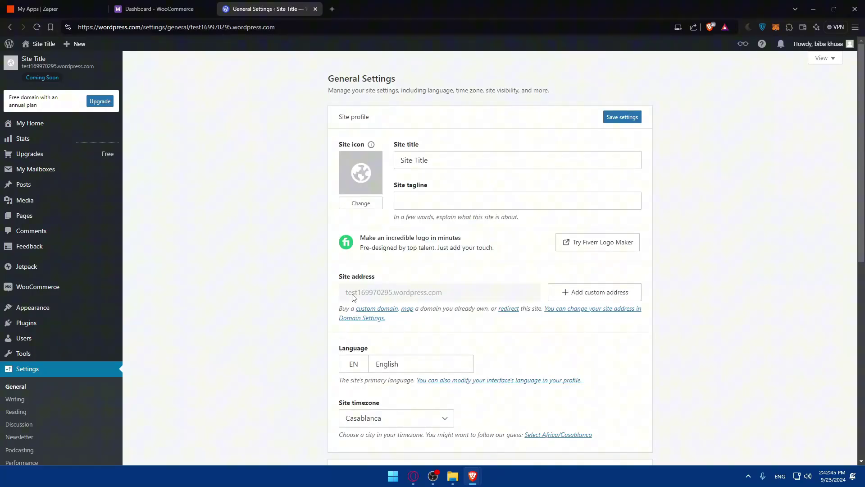
{"action": "left_click_drag", "start_coordinate": [417, 292], "coordinate": [322, 295]}
{"action": "left_click_drag", "start_coordinate": [486, 295], "coordinate": [169, 283]}
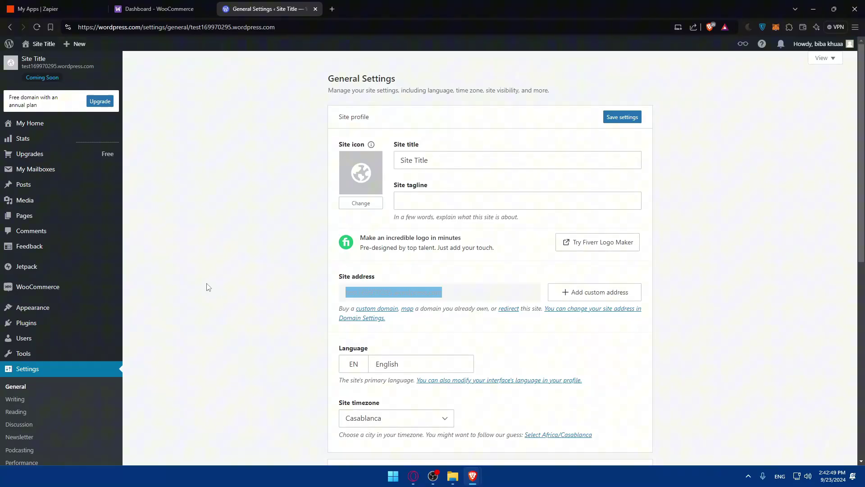
{"action": "left_click", "coordinate": [427, 292]}
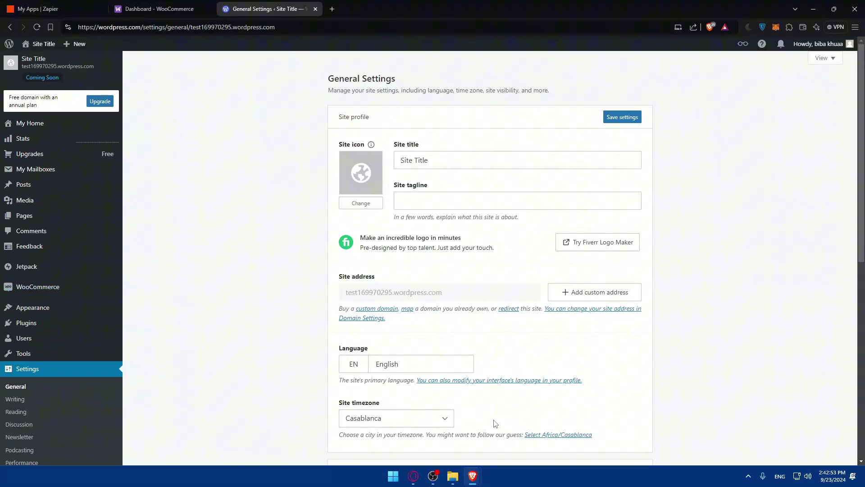
Step: Read the Zapier form's username and application password field explanations
{"action": "mouse_move", "coordinate": [473, 473]}
{"action": "left_click", "coordinate": [514, 423]}
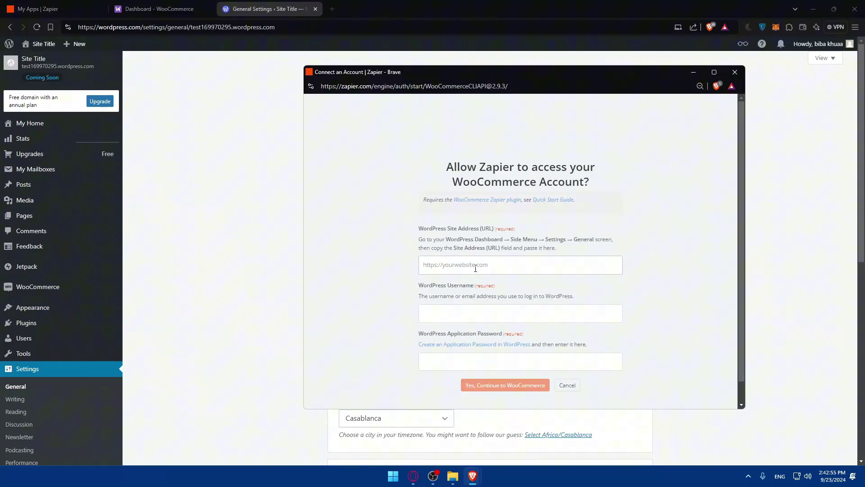
{"action": "left_click_drag", "start_coordinate": [414, 301], "coordinate": [511, 289]}
{"action": "left_click", "coordinate": [433, 296]}
{"action": "left_click_drag", "start_coordinate": [410, 301], "coordinate": [583, 304]}
{"action": "left_click", "coordinate": [583, 296]}
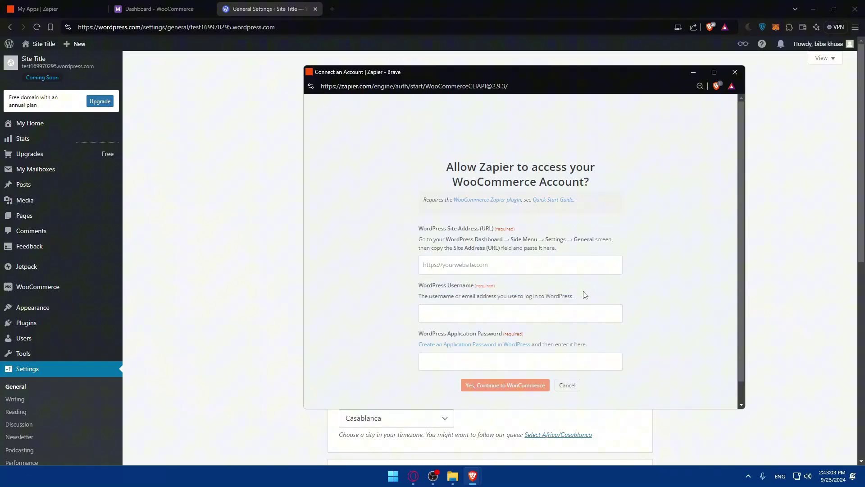
{"action": "left_click", "coordinate": [434, 311]}
{"action": "left_click_drag", "start_coordinate": [417, 334], "coordinate": [511, 344]}
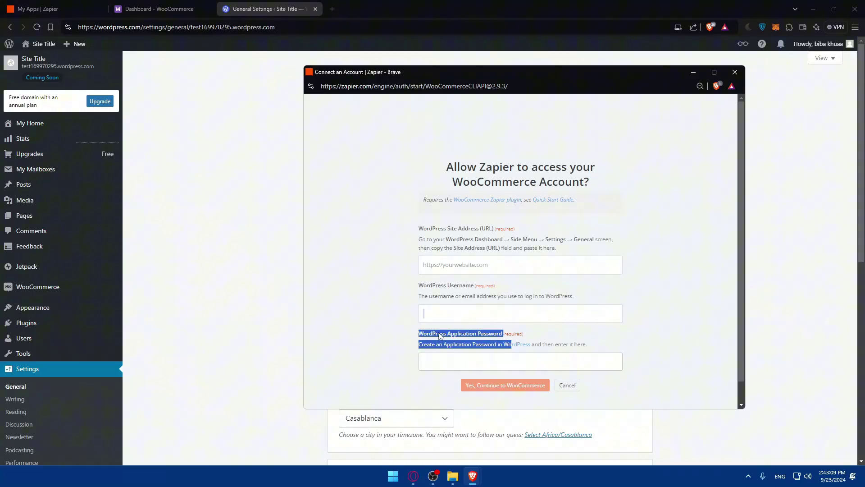
{"action": "left_click", "coordinate": [383, 334]}
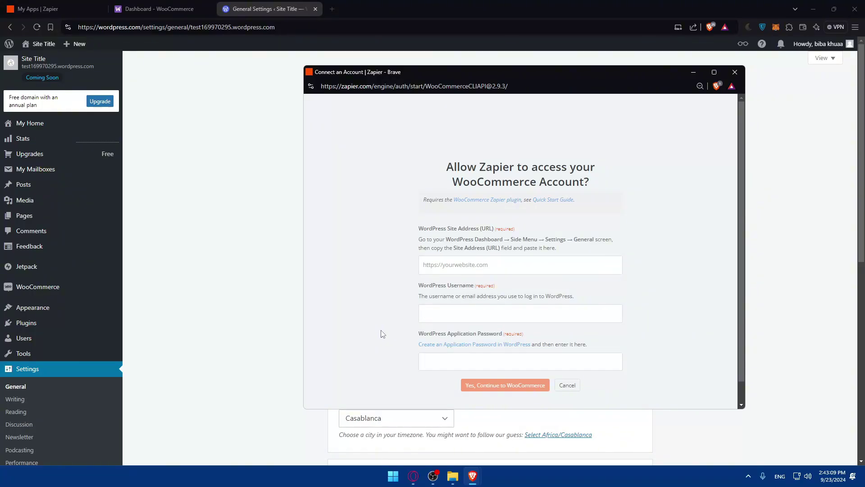
Step: Open the 'Create an Application Password in WordPress' guide link from the Zapier form
{"action": "left_click", "coordinate": [454, 345]}
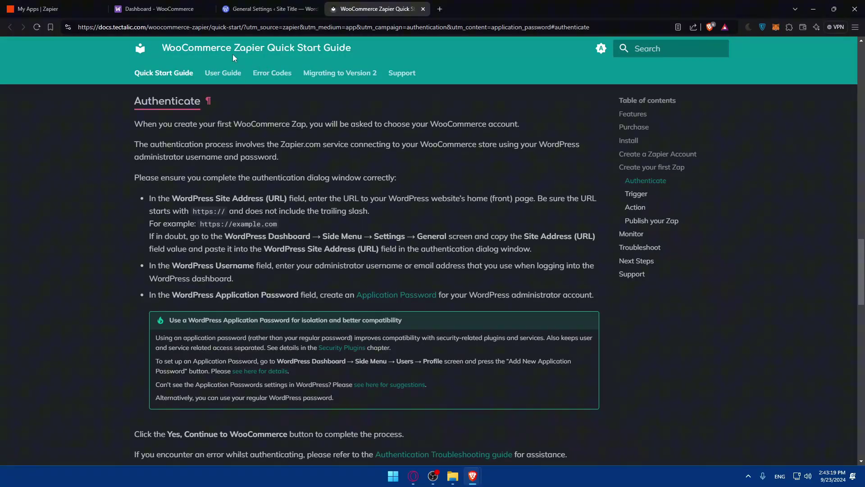
{"action": "left_click", "coordinate": [158, 8]}
{"action": "left_click", "coordinate": [377, 9]}
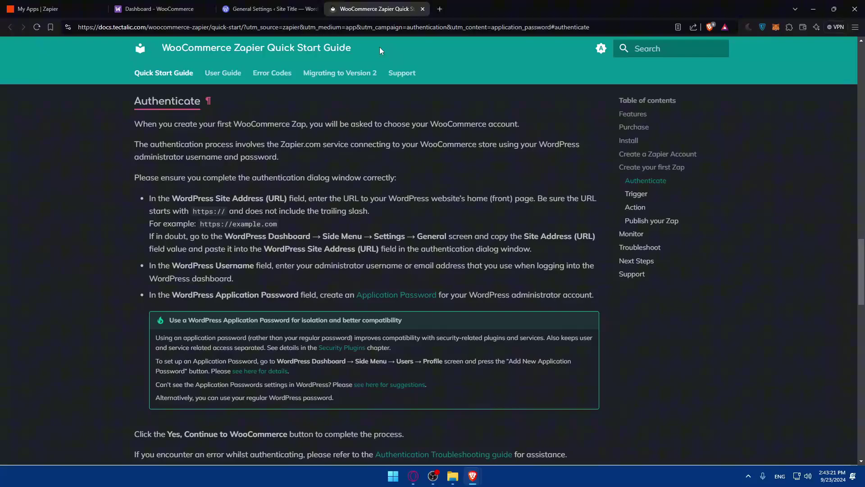
{"action": "mouse_move", "coordinate": [472, 476]}
{"action": "left_click", "coordinate": [518, 432]}
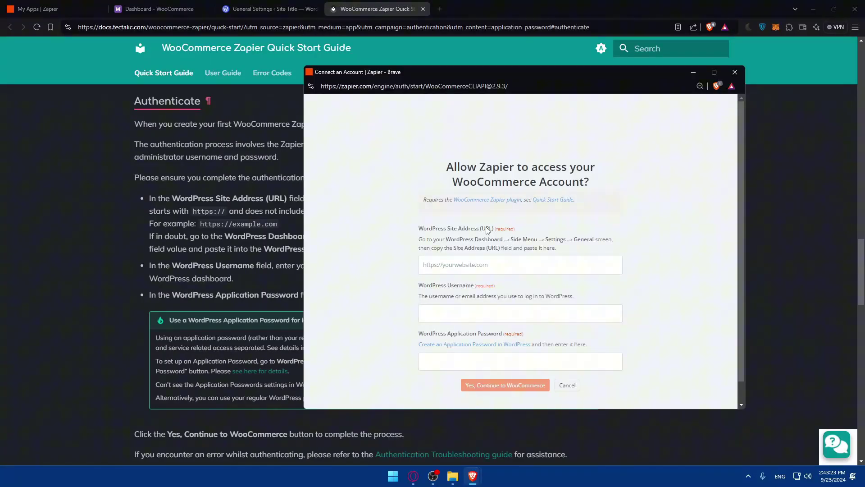
{"action": "key", "text": "alt+Tab"}
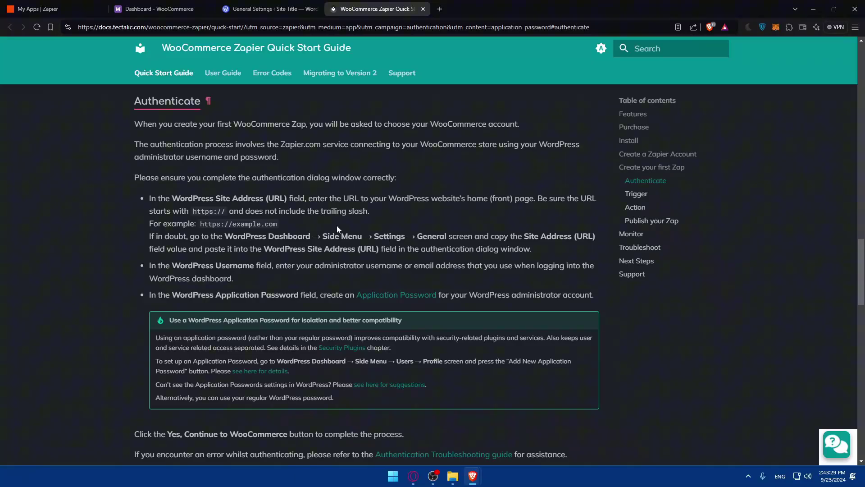
{"action": "scroll", "coordinate": [336, 225], "scroll_direction": "up", "scroll_amount": 2}
{"action": "scroll", "coordinate": [272, 205], "scroll_direction": "down", "scroll_amount": 2}
{"action": "left_click_drag", "start_coordinate": [134, 126], "coordinate": [523, 130]}
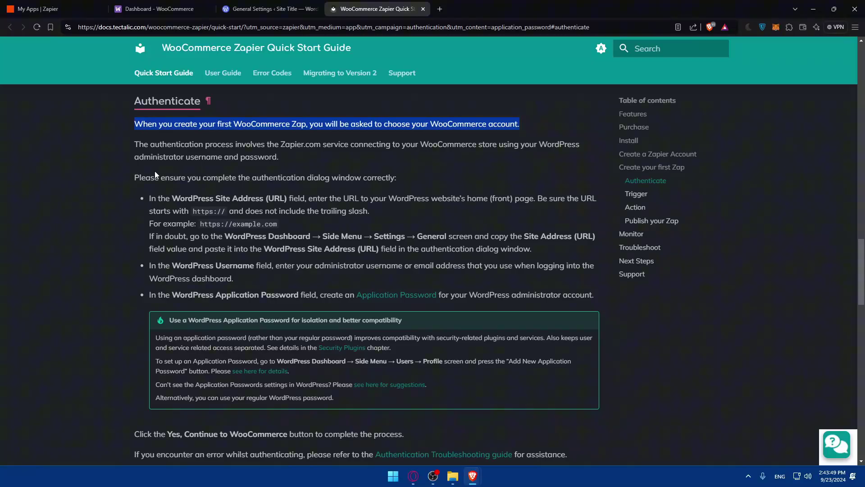
{"action": "left_click_drag", "start_coordinate": [128, 175], "coordinate": [402, 184]}
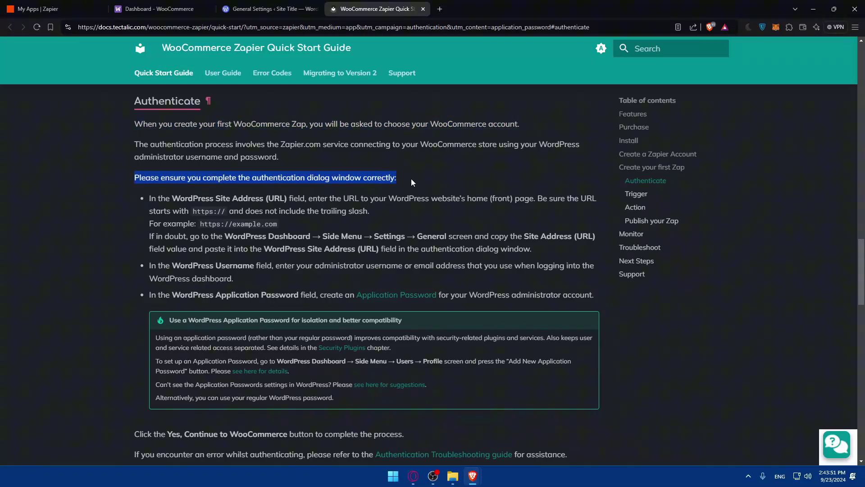
{"action": "left_click", "coordinate": [379, 185]}
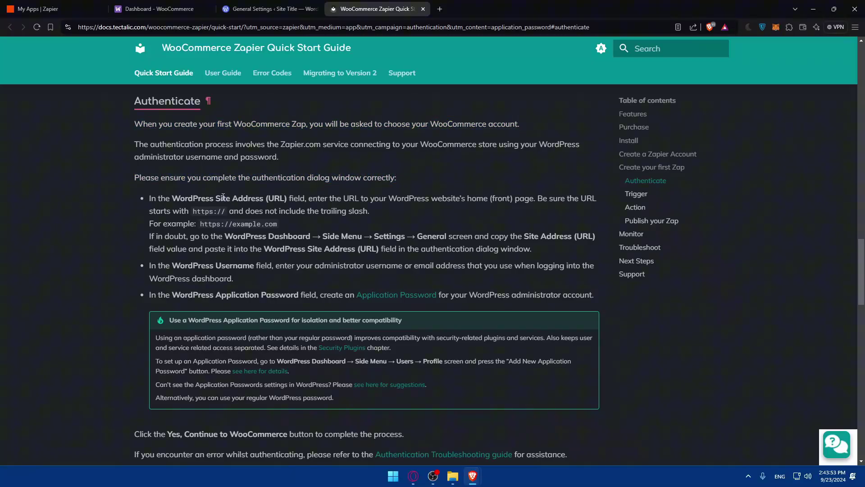
{"action": "left_click_drag", "start_coordinate": [149, 201], "coordinate": [533, 200]}
{"action": "left_click_drag", "start_coordinate": [147, 213], "coordinate": [375, 218]}
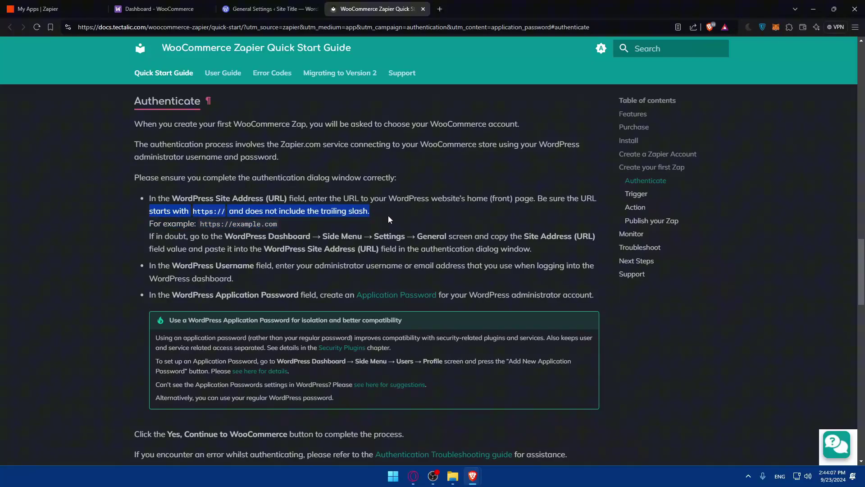
{"action": "left_click", "coordinate": [388, 217]}
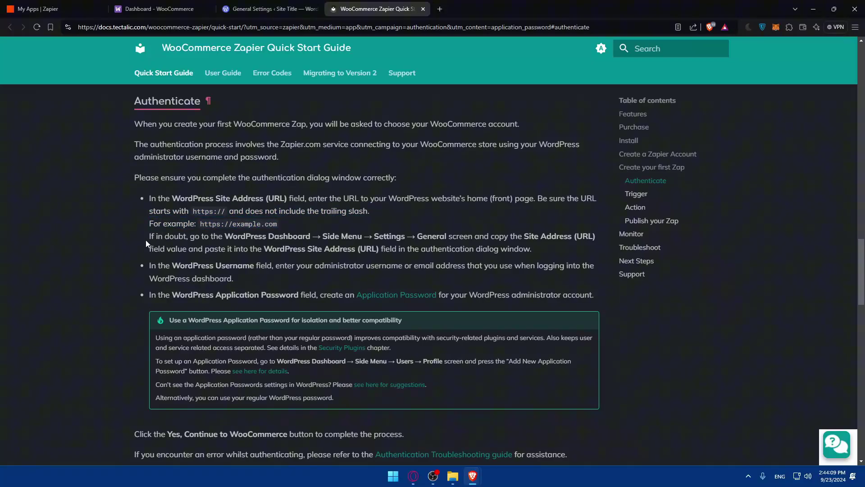
{"action": "left_click_drag", "start_coordinate": [136, 224], "coordinate": [291, 229]}
{"action": "left_click", "coordinate": [290, 229]}
{"action": "left_click_drag", "start_coordinate": [194, 222], "coordinate": [276, 224]}
{"action": "left_click", "coordinate": [305, 232]}
{"action": "left_click_drag", "start_coordinate": [142, 237], "coordinate": [305, 238]}
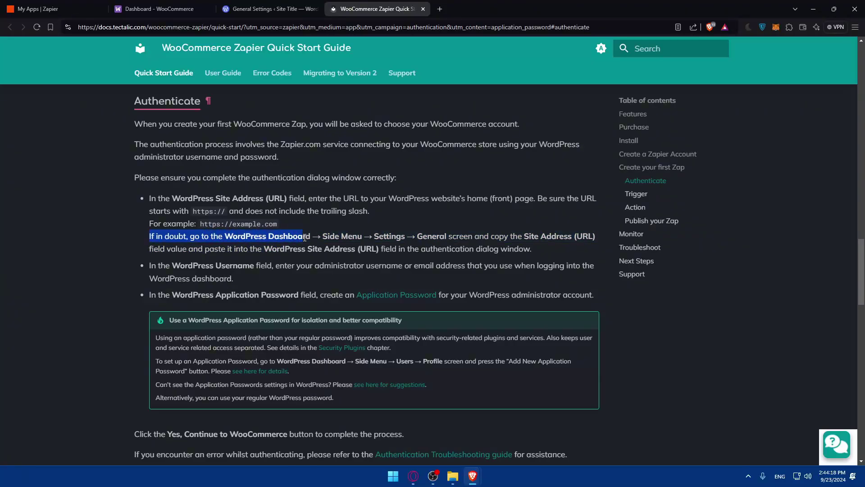
Step: Compare the guide's Site Address (URL) mention with the WordPress General Settings tab
{"action": "left_click", "coordinate": [255, 7]}
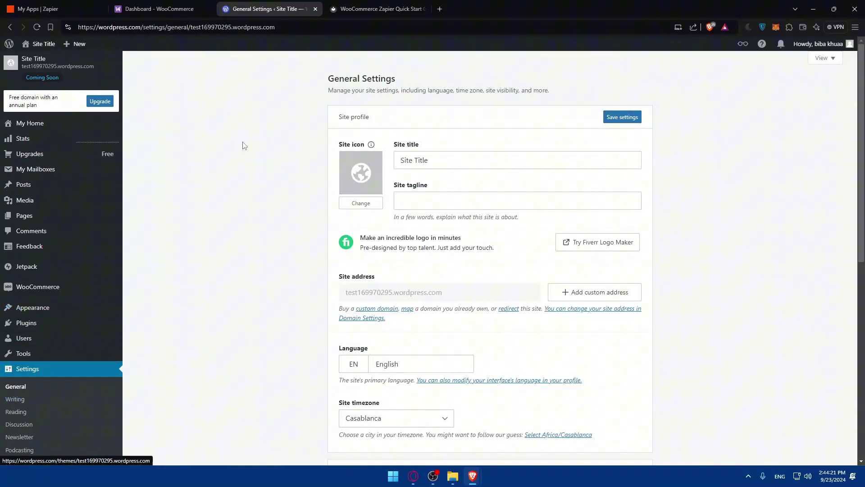
{"action": "left_click", "coordinate": [367, 5]}
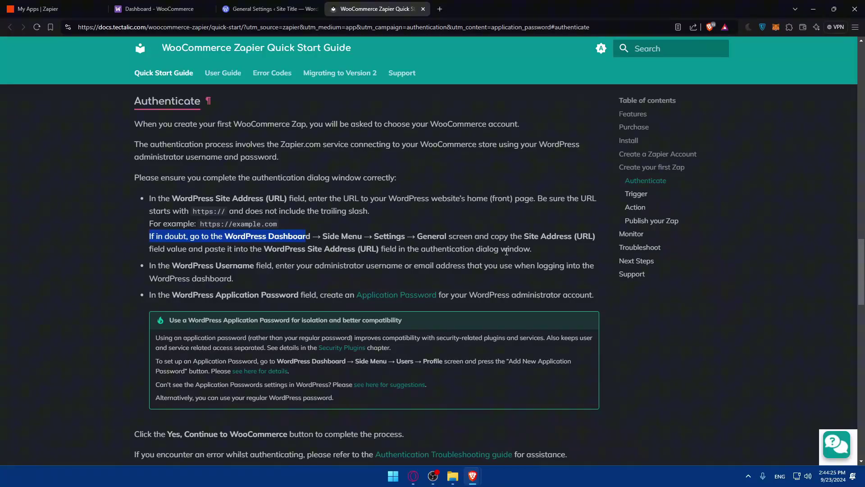
{"action": "left_click_drag", "start_coordinate": [525, 236], "coordinate": [564, 237]}
{"action": "left_click", "coordinate": [270, 9]}
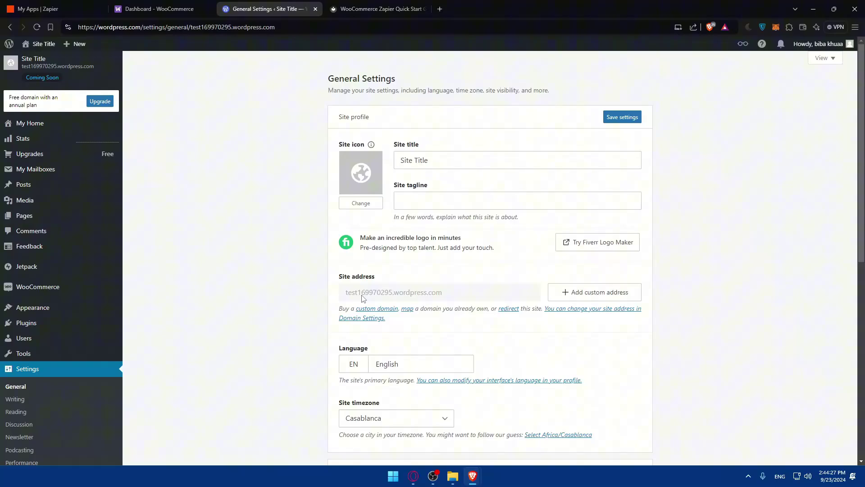
{"action": "left_click", "coordinate": [410, 6]}
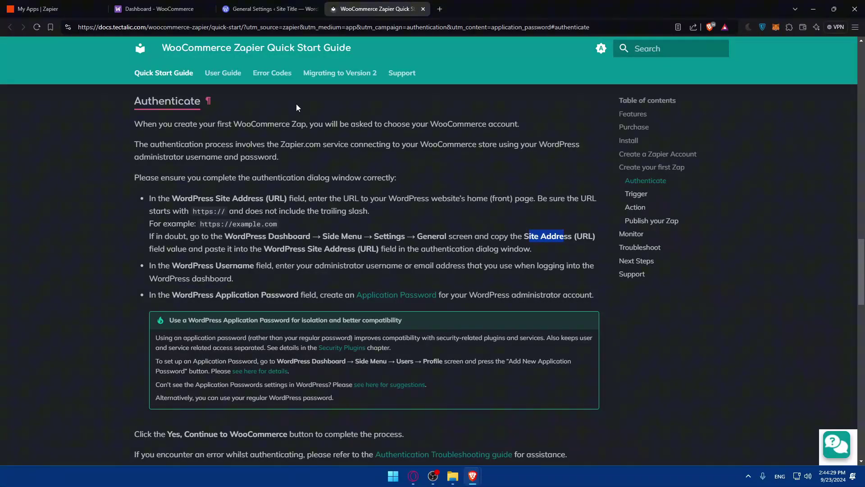
{"action": "left_click", "coordinate": [270, 9]}
{"action": "left_click", "coordinate": [374, 8]}
Step: Review the paste-site-address, administrator username and Application Password instructions
{"action": "left_click_drag", "start_coordinate": [138, 256], "coordinate": [451, 250]}
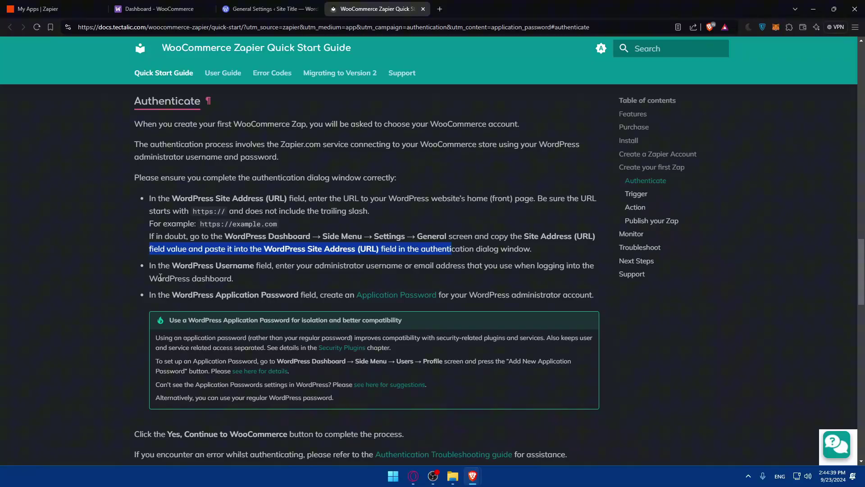
{"action": "left_click_drag", "start_coordinate": [292, 266], "coordinate": [381, 264]}
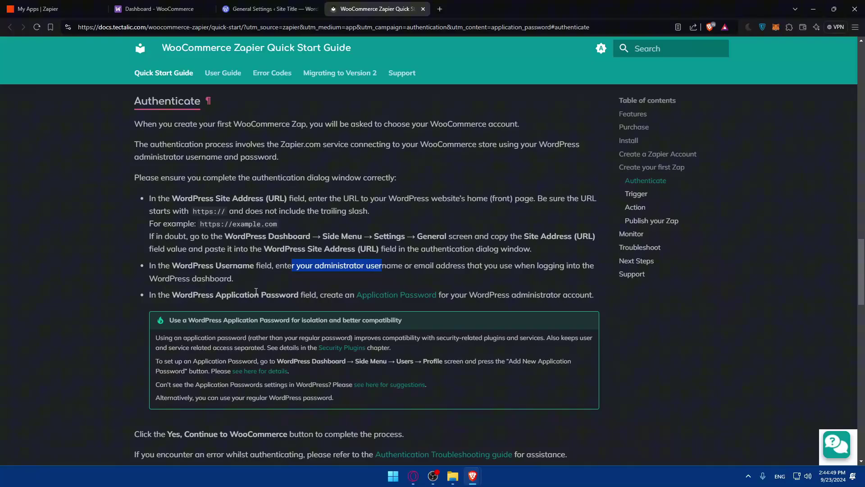
{"action": "left_click_drag", "start_coordinate": [171, 298], "coordinate": [302, 298]}
{"action": "left_click", "coordinate": [303, 301]}
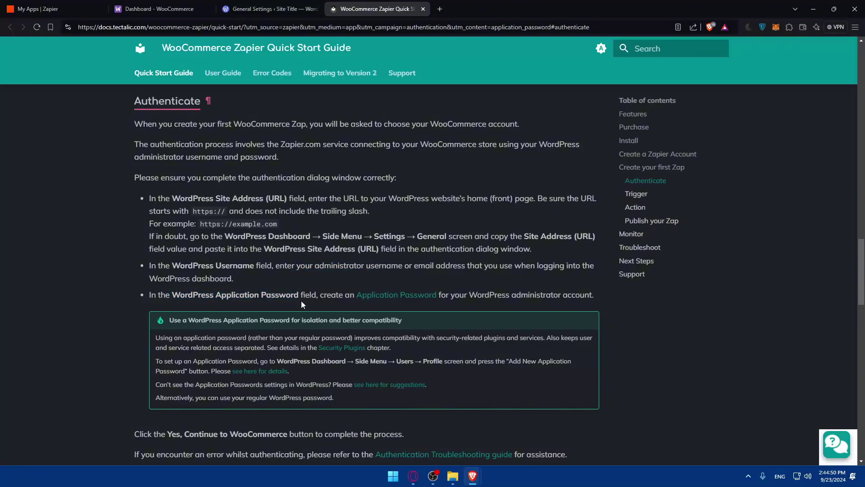
Step: Open the Application Passwords guide and the WordPress user Profile page
{"action": "left_click", "coordinate": [411, 297]}
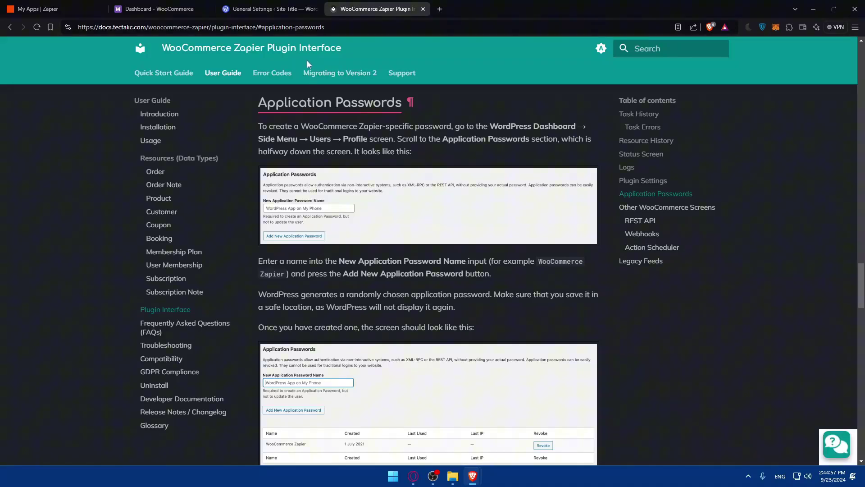
{"action": "left_click", "coordinate": [282, 9]}
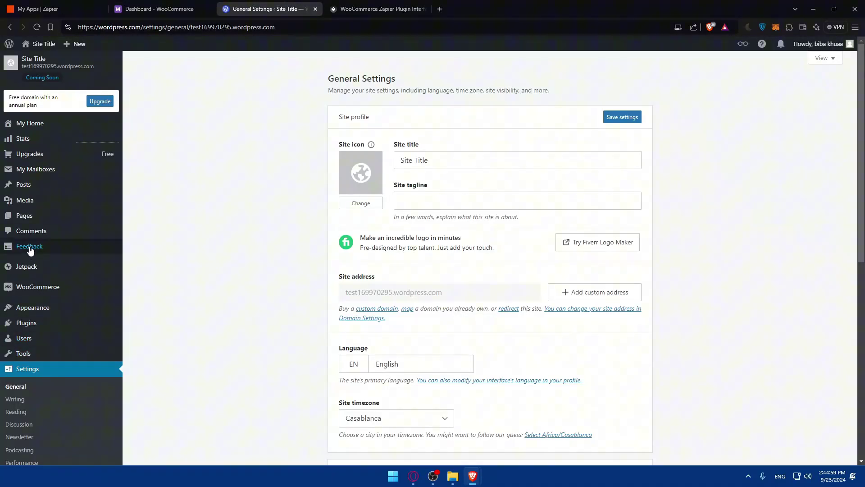
{"action": "mouse_move", "coordinate": [43, 342]}
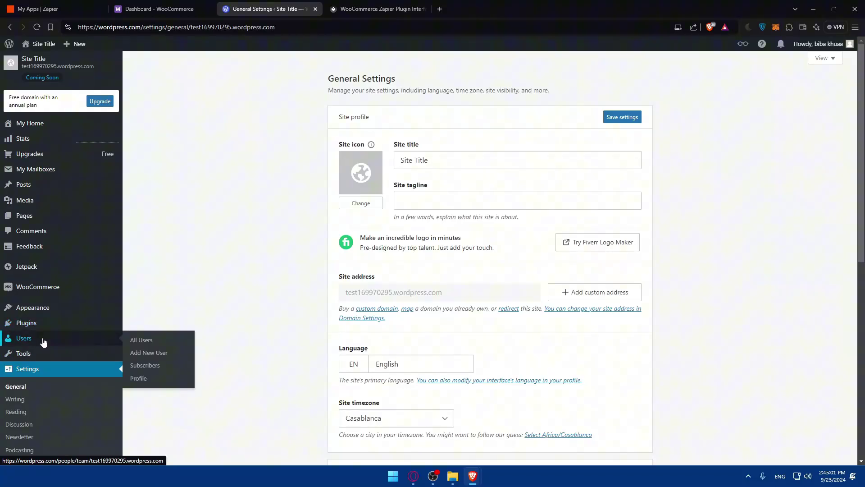
{"action": "left_click", "coordinate": [144, 377]}
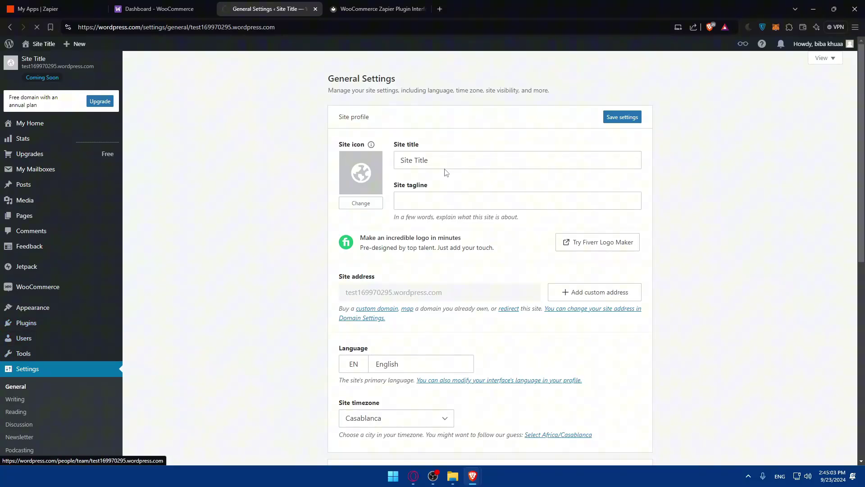
{"action": "key", "text": "ctrl+Tab"}
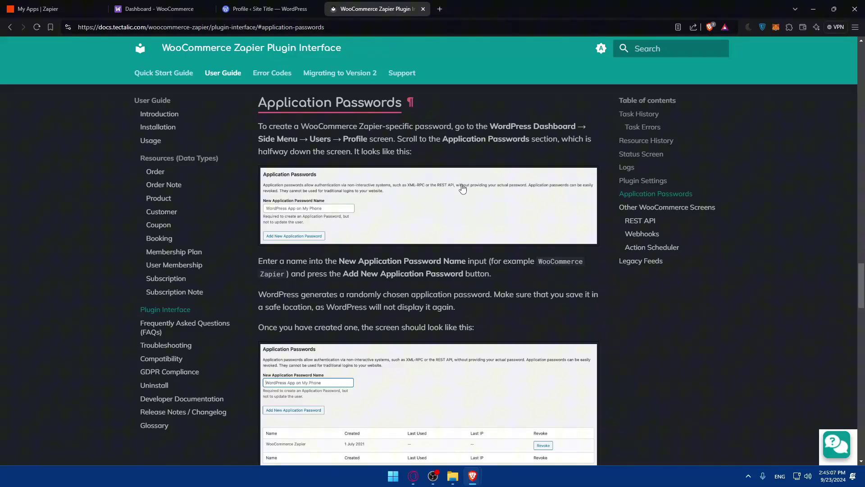
Step: Scroll the Profile page, open WordPress.com Security settings, then return to the guide
{"action": "left_click", "coordinate": [321, 6]}
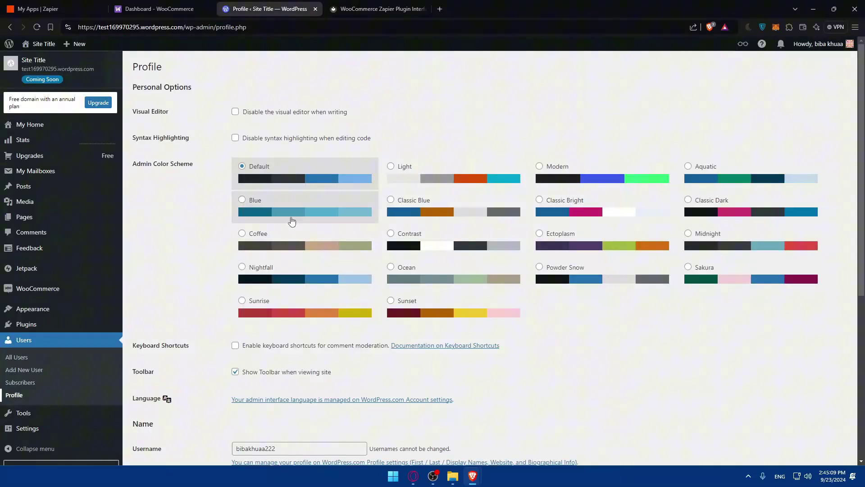
{"action": "scroll", "coordinate": [296, 234], "scroll_direction": "down", "scroll_amount": 5}
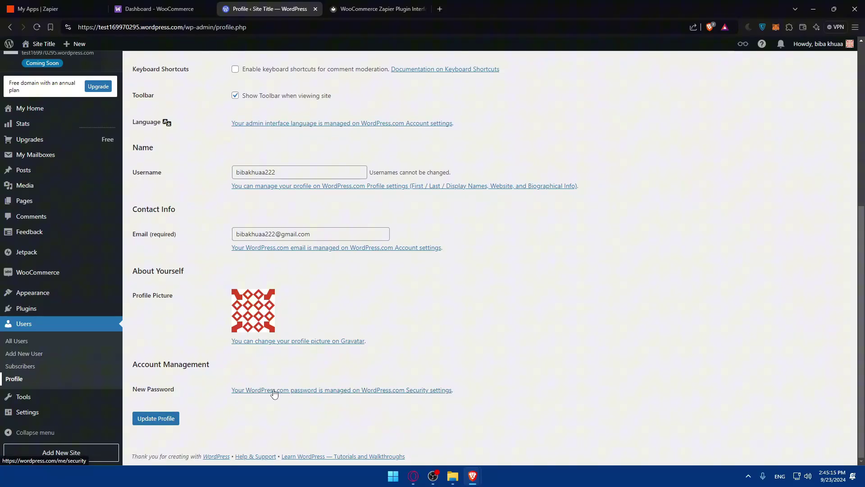
{"action": "scroll", "coordinate": [261, 386], "scroll_direction": "up", "scroll_amount": 6}
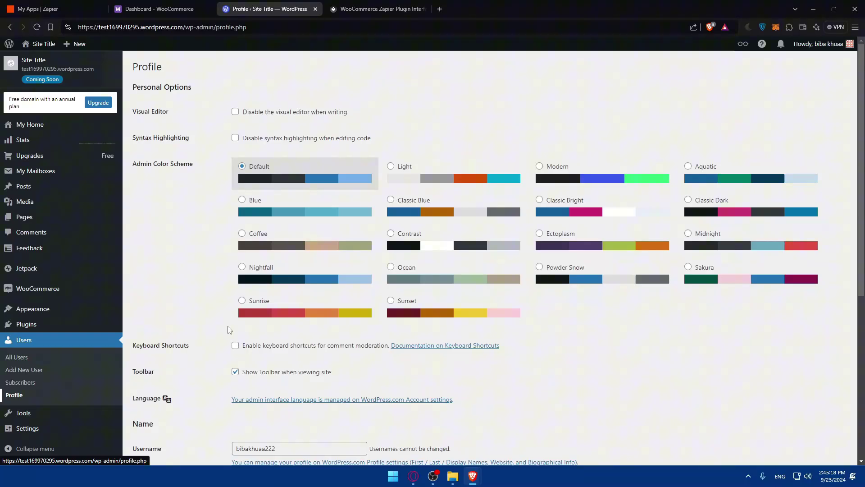
{"action": "scroll", "coordinate": [229, 327], "scroll_direction": "down", "scroll_amount": 2}
{"action": "scroll", "coordinate": [207, 313], "scroll_direction": "down", "scroll_amount": 4}
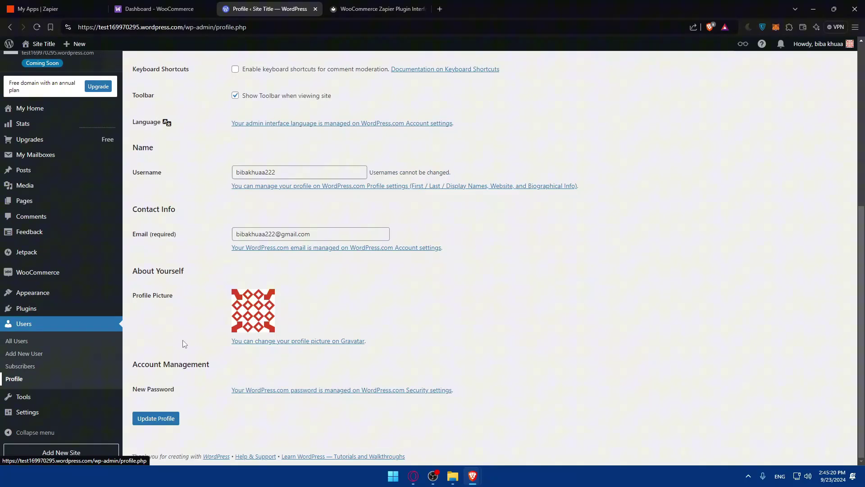
{"action": "left_click", "coordinate": [263, 392]}
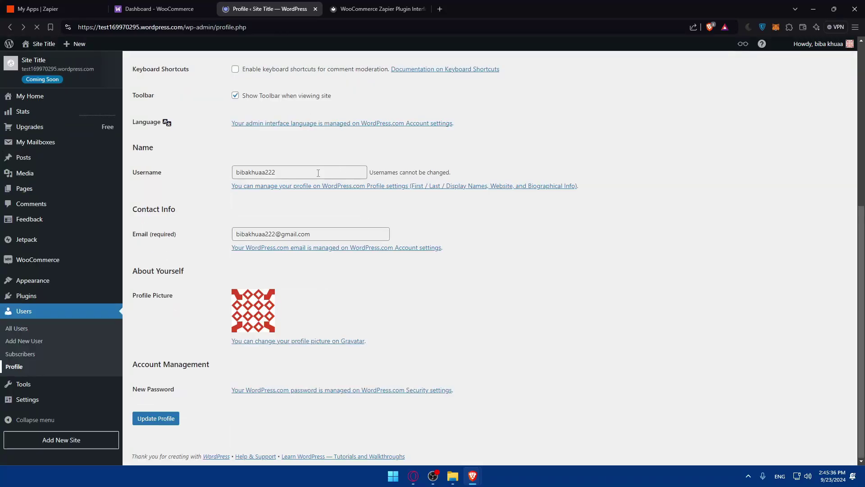
{"action": "left_click", "coordinate": [398, 7]}
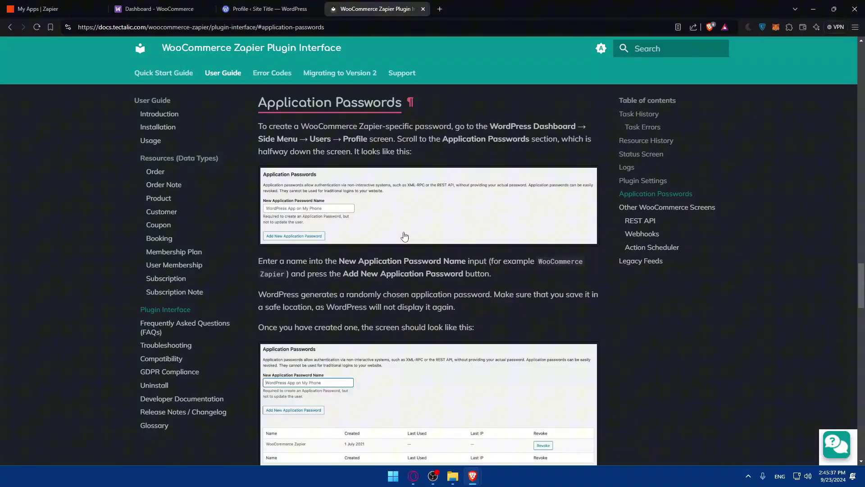
{"action": "left_click", "coordinate": [271, 3]}
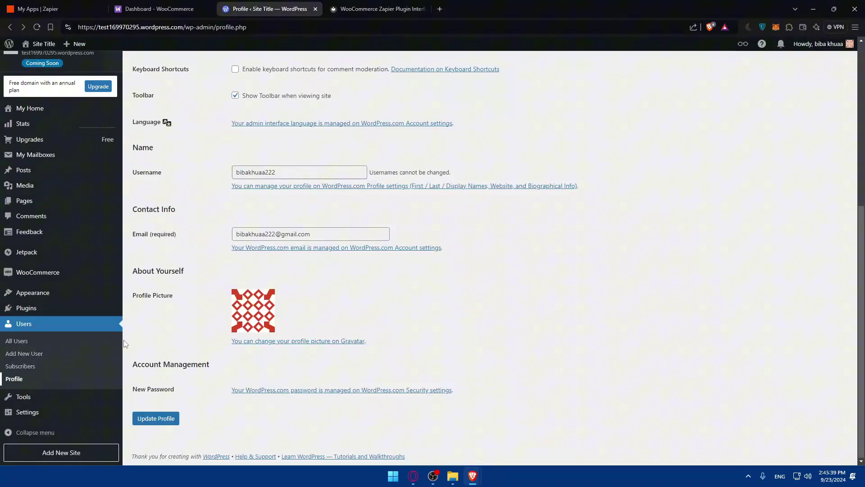
{"action": "left_click", "coordinate": [378, 9]}
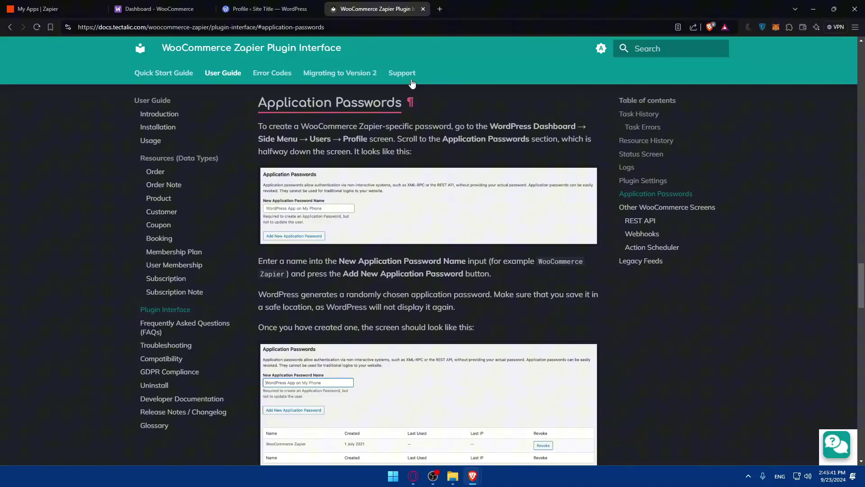
{"action": "mouse_move", "coordinate": [398, 135]}
{"action": "left_mouse_down"}
{"action": "mouse_move", "coordinate": [548, 127]}
{"action": "mouse_move", "coordinate": [401, 137]}
{"action": "left_mouse_up"}
{"action": "left_click", "coordinate": [260, 4]}
{"action": "scroll", "coordinate": [396, 251], "scroll_direction": "up", "scroll_amount": 6}
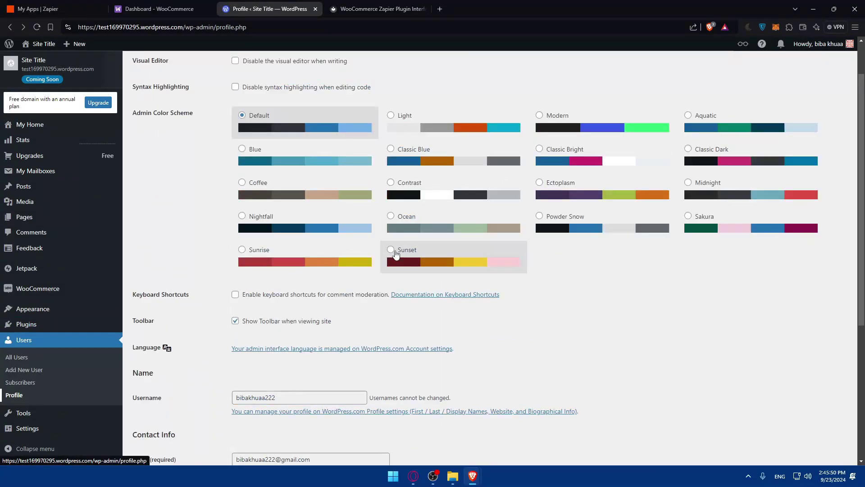
{"action": "scroll", "coordinate": [372, 243], "scroll_direction": "down", "scroll_amount": 2}
{"action": "scroll", "coordinate": [372, 244], "scroll_direction": "down", "scroll_amount": 3}
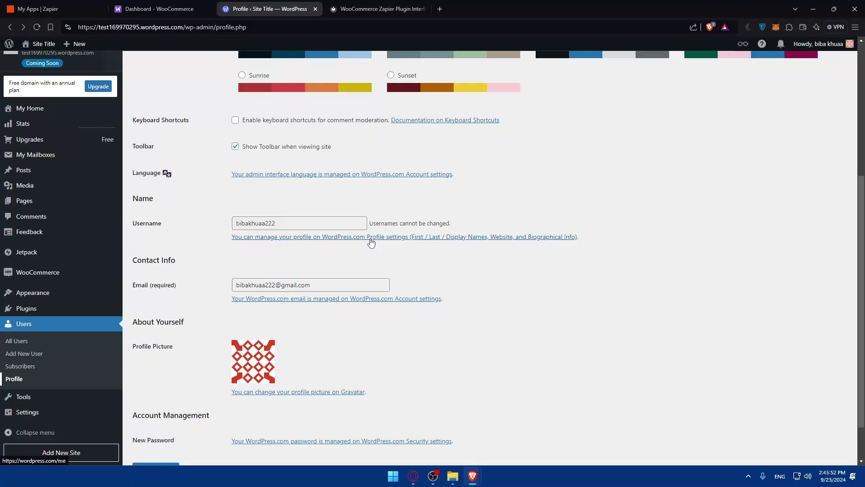
{"action": "scroll", "coordinate": [198, 254], "scroll_direction": "down", "scroll_amount": 1}
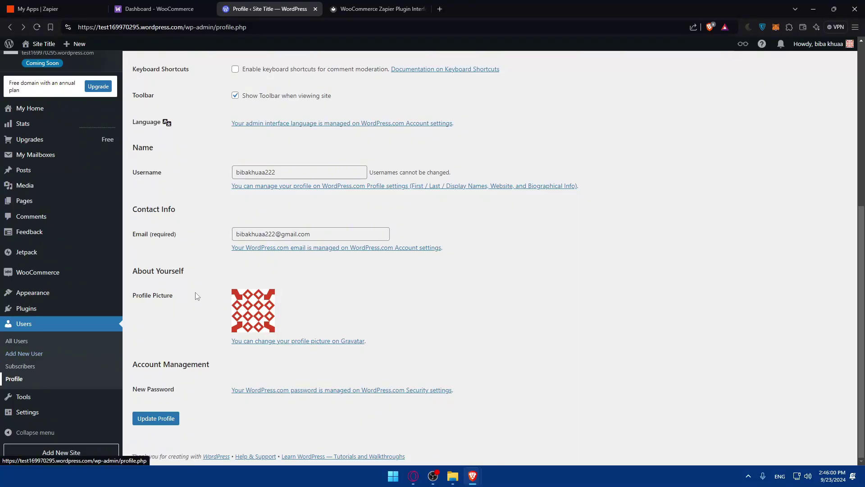
{"action": "scroll", "coordinate": [181, 284], "scroll_direction": "up", "scroll_amount": 3}
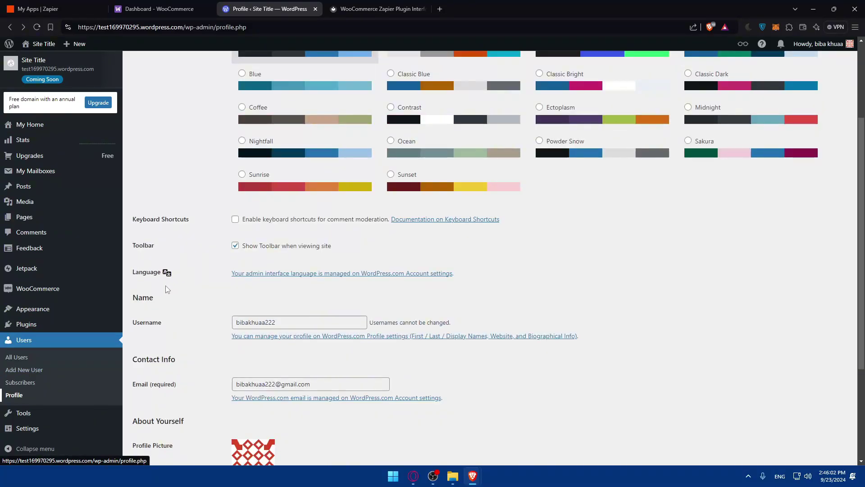
{"action": "scroll", "coordinate": [166, 284], "scroll_direction": "down", "scroll_amount": 3}
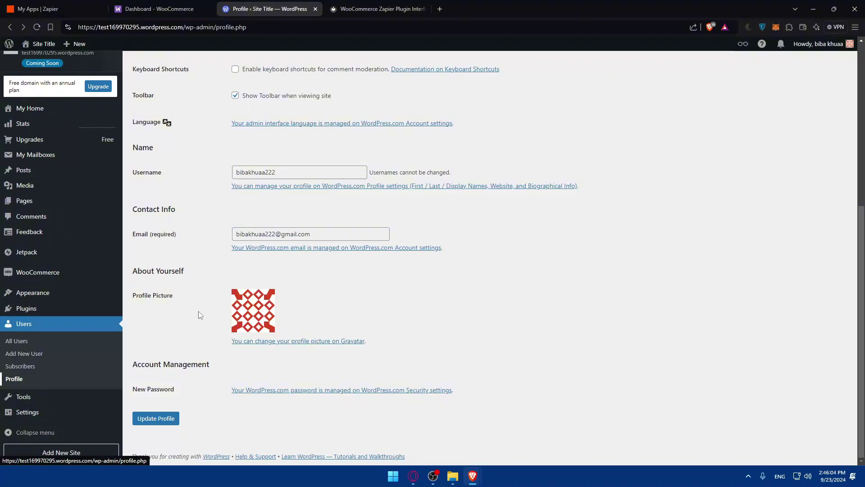
{"action": "left_click", "coordinate": [18, 341]}
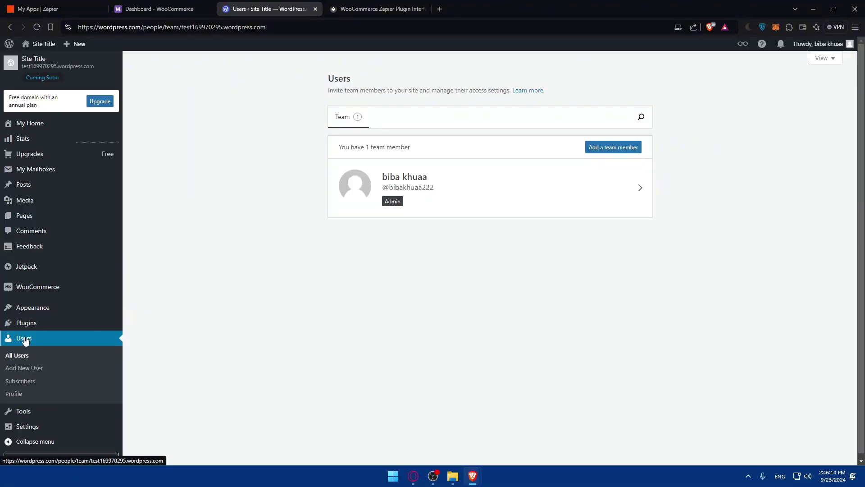
{"action": "left_click", "coordinate": [20, 394]}
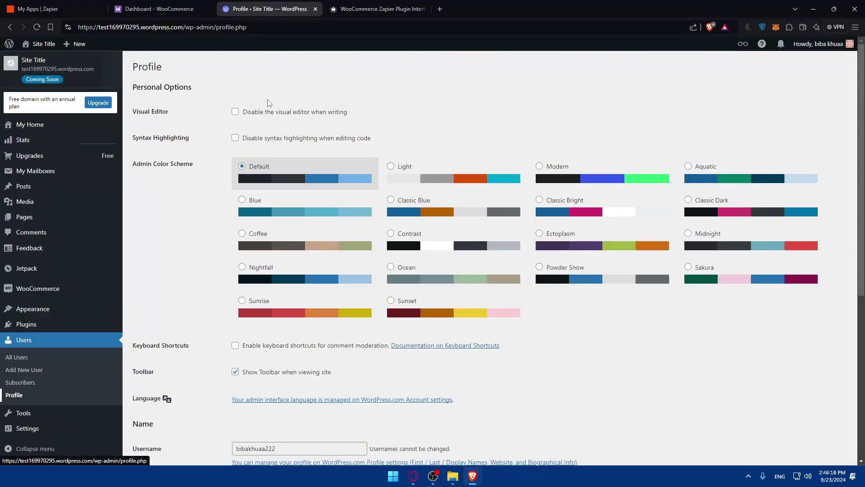
{"action": "scroll", "coordinate": [267, 100], "scroll_direction": "down", "scroll_amount": 5}
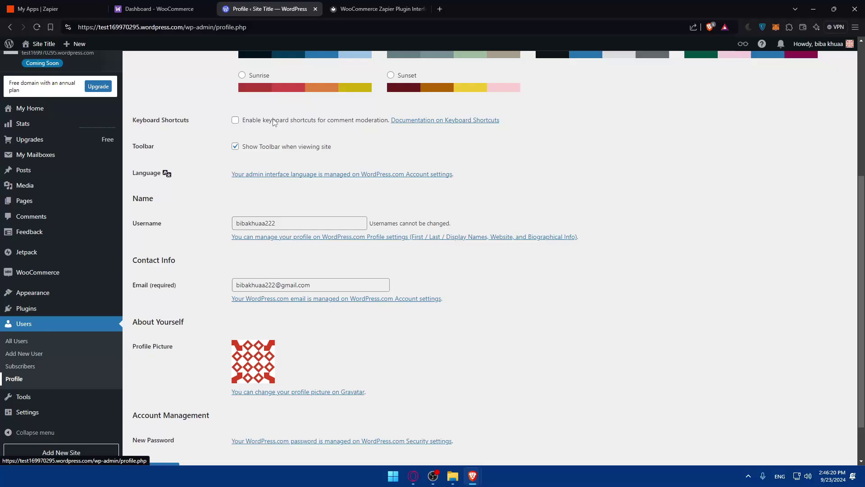
{"action": "scroll", "coordinate": [273, 122], "scroll_direction": "up", "scroll_amount": 2}
{"action": "scroll", "coordinate": [273, 121], "scroll_direction": "down", "scroll_amount": 3}
{"action": "scroll", "coordinate": [273, 122], "scroll_direction": "up", "scroll_amount": 3}
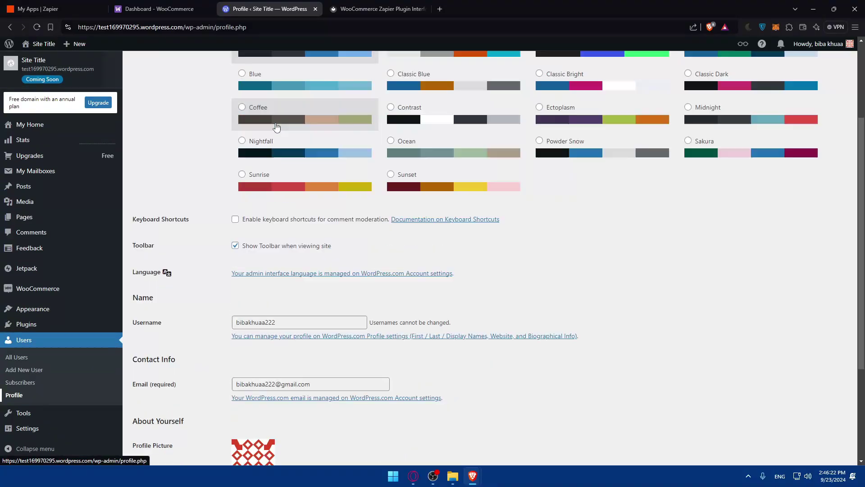
{"action": "left_click", "coordinate": [379, 8]}
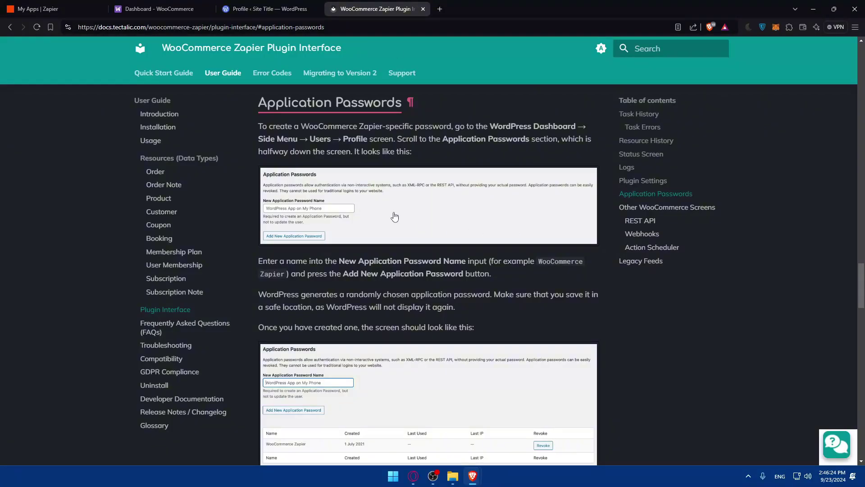
Step: Review the Application Passwords docs section, then return to Zapier's WooCommerce connection window
{"action": "scroll", "coordinate": [380, 216], "scroll_direction": "down", "scroll_amount": 2}
{"action": "scroll", "coordinate": [331, 213], "scroll_direction": "up", "scroll_amount": 2}
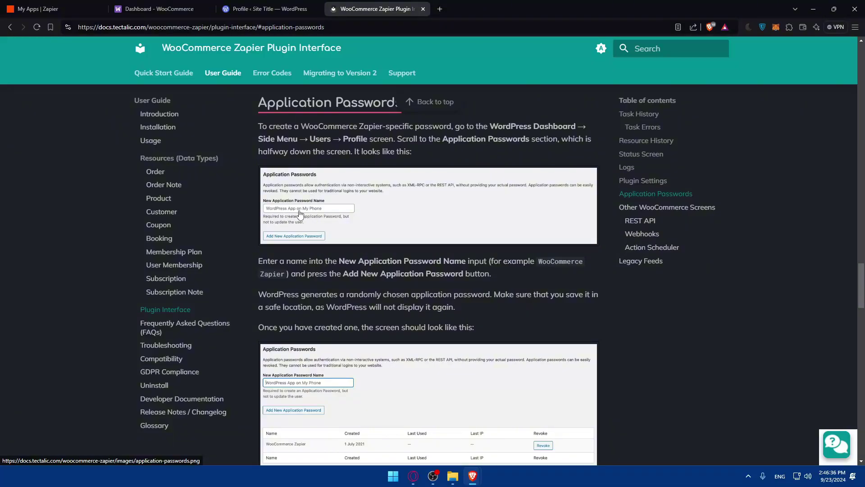
{"action": "scroll", "coordinate": [301, 238], "scroll_direction": "down", "scroll_amount": 3}
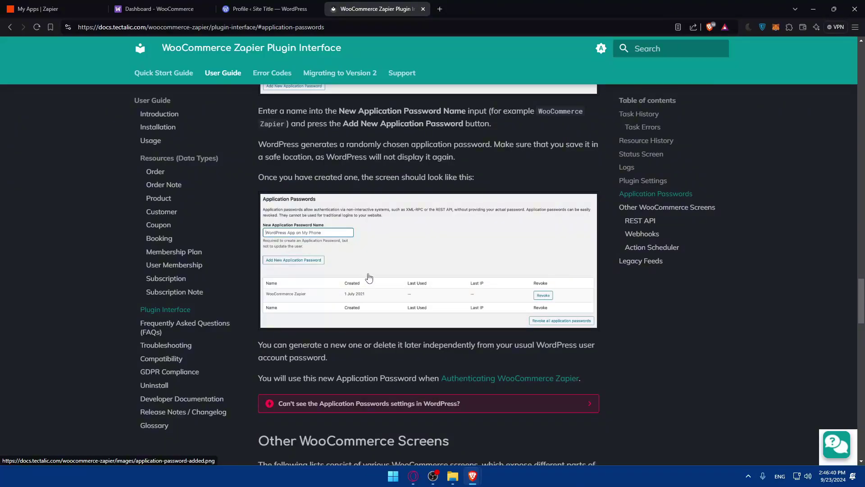
{"action": "mouse_move", "coordinate": [472, 475]}
{"action": "left_click", "coordinate": [525, 401]}
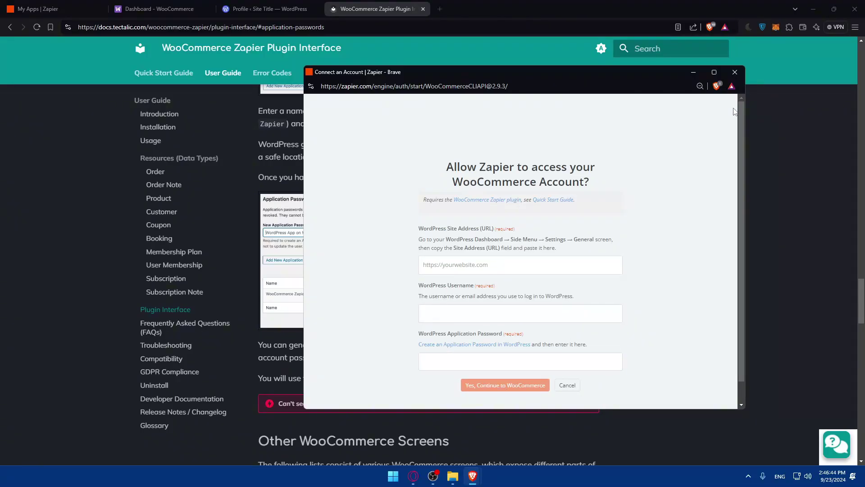
Step: Close the Zapier connection window and the WooCommerce docs, WordPress Profile and dashboard tabs
{"action": "left_click", "coordinate": [735, 72]}
{"action": "left_click", "coordinate": [424, 11]}
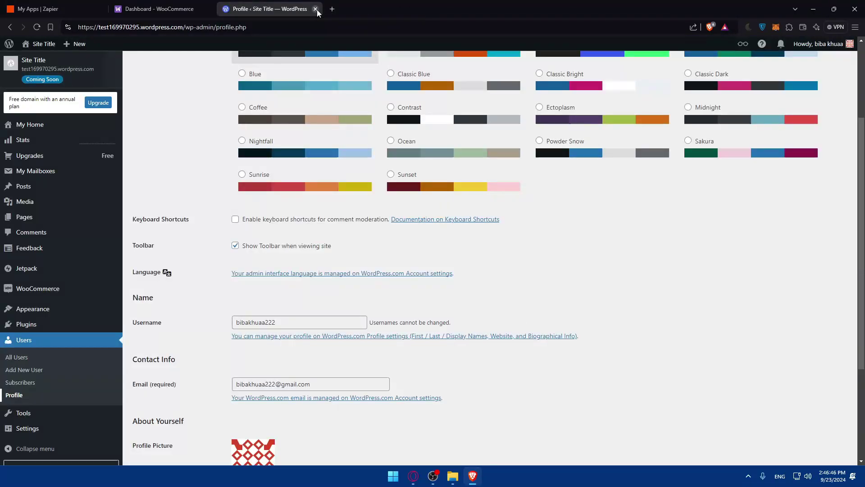
{"action": "left_click", "coordinate": [317, 9]}
{"action": "left_click", "coordinate": [207, 8]}
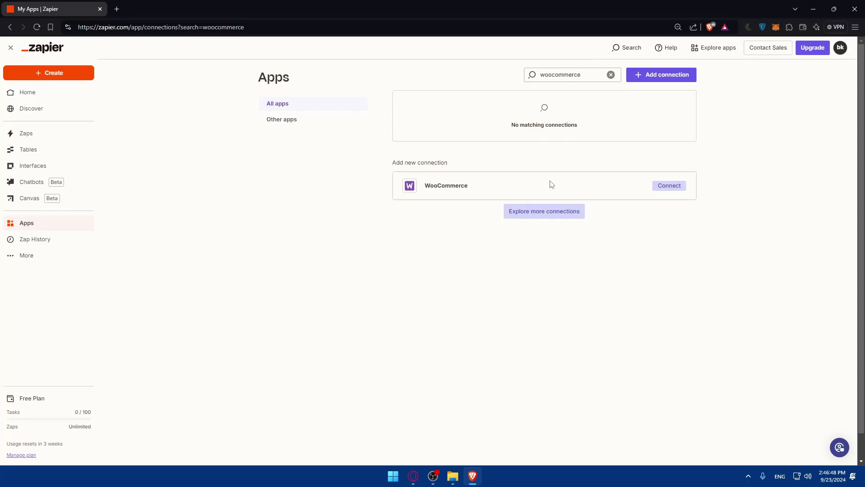
Step: Replace the Zapier My Apps tab with a blank tab and minimise the browser
{"action": "left_click", "coordinate": [117, 9]}
{"action": "left_click", "coordinate": [90, 9]}
{"action": "left_click", "coordinate": [813, 9]}
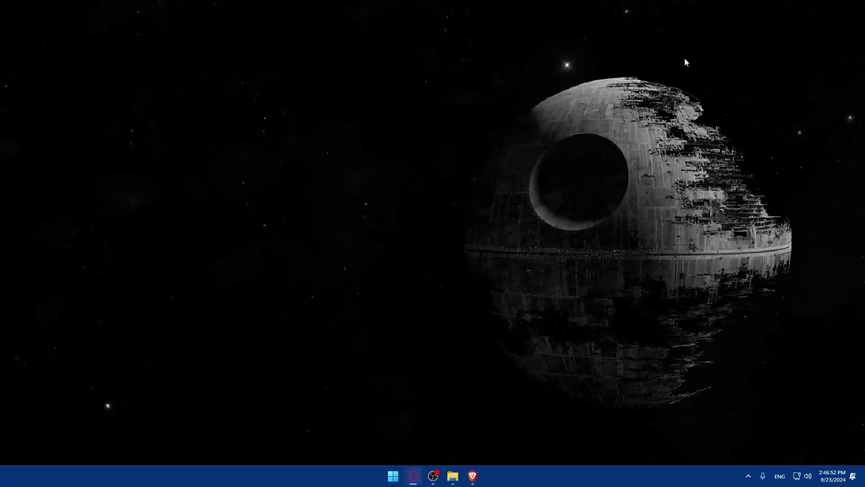